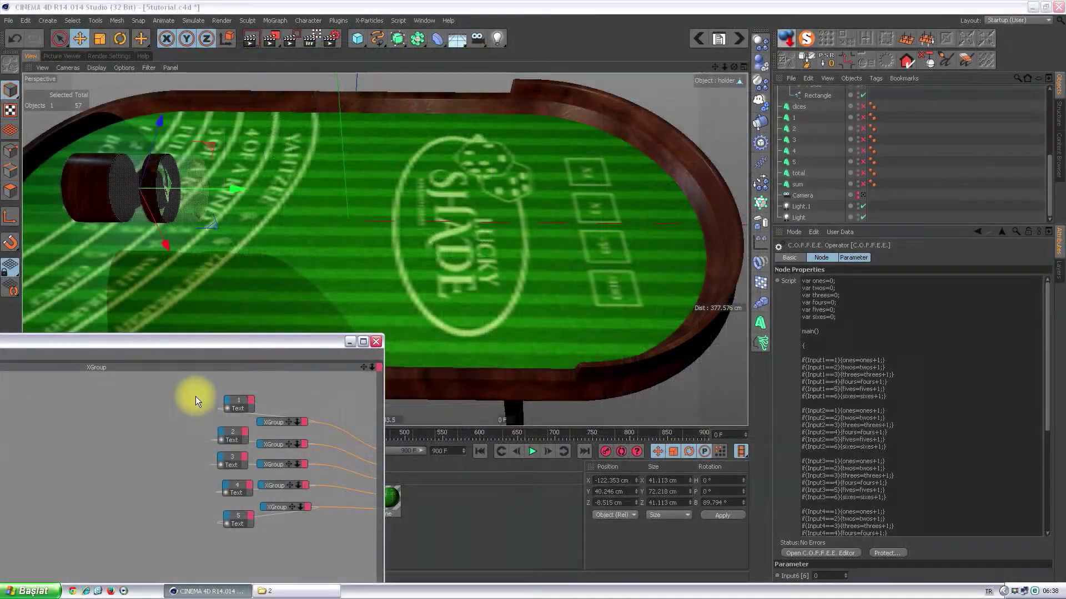
- Box-select the five Text object nodes so Attributes shows Object Operator (5 Elements)
left_click_drag(195, 396, 238, 534)
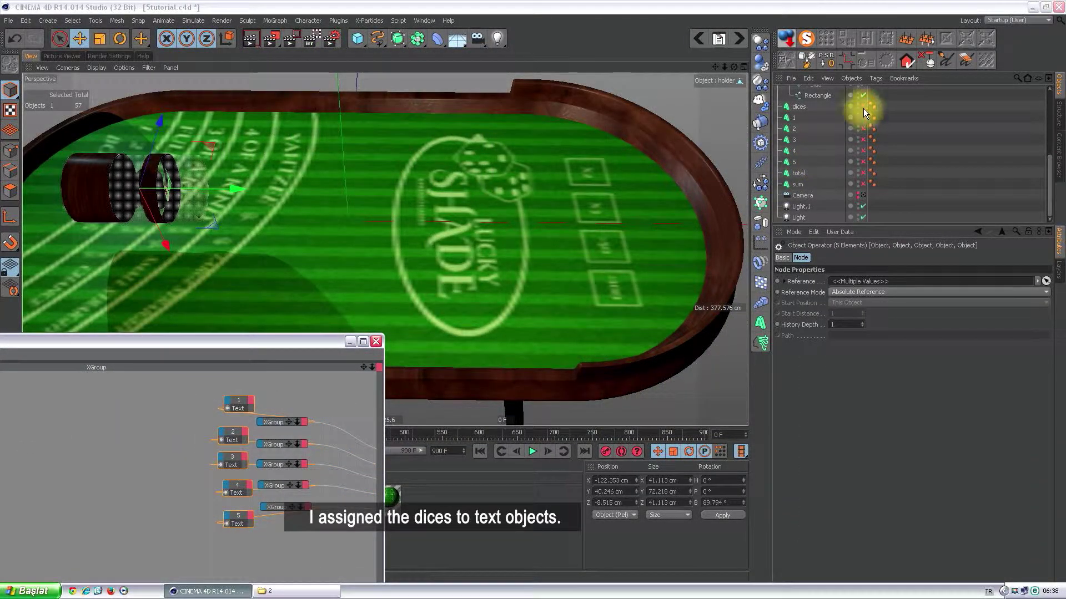
- Make the dices label and the five digit texts 1–5 visible in the scene
left_click(863, 106)
left_click(863, 118)
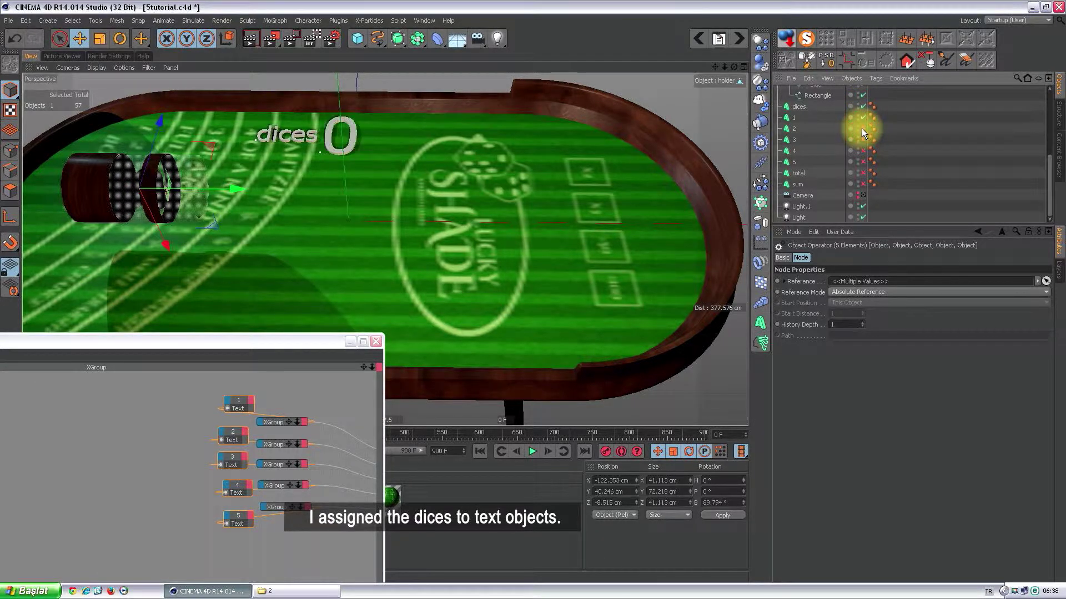
left_click_drag(861, 138, 863, 162)
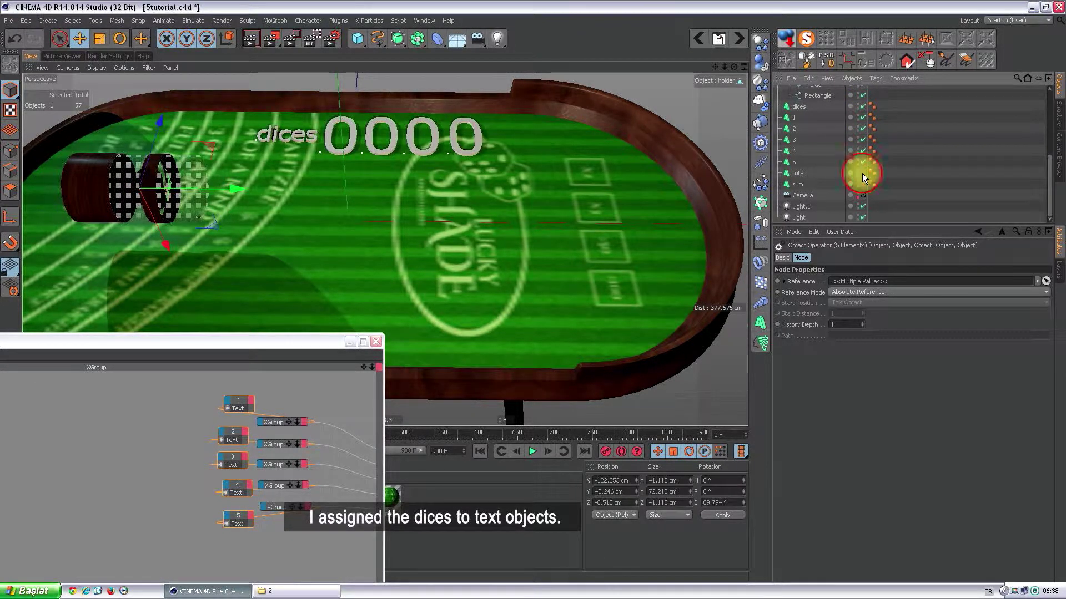
- Play the simulation while pushing the holder along X to roll the dice, then stop and rewind
left_click(530, 451)
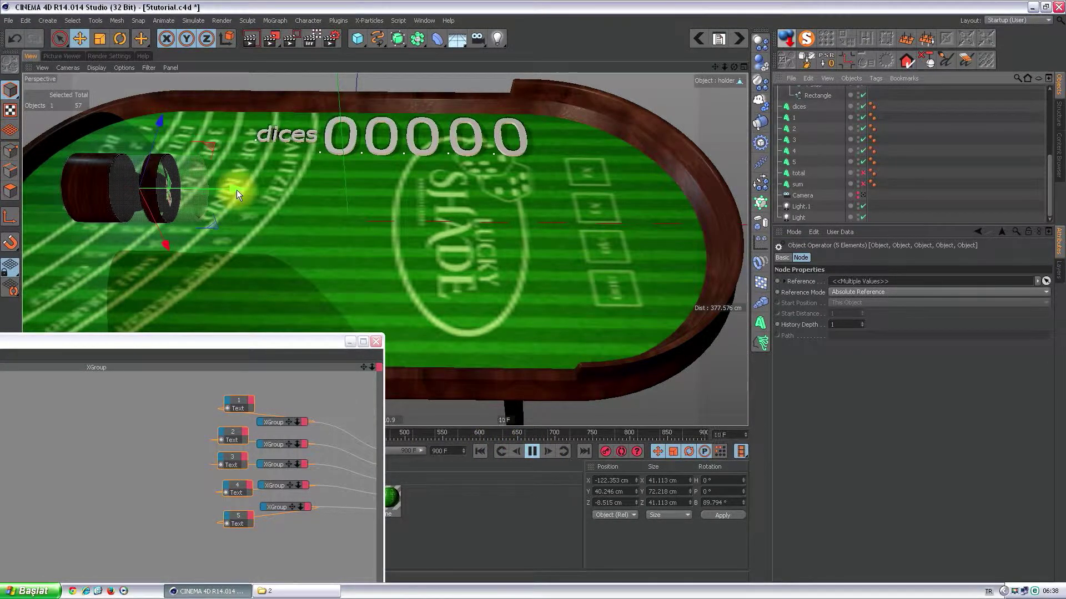
mouse_move(236, 190)
left_mouse_down()
mouse_move(288, 191)
mouse_move(265, 191)
left_mouse_up()
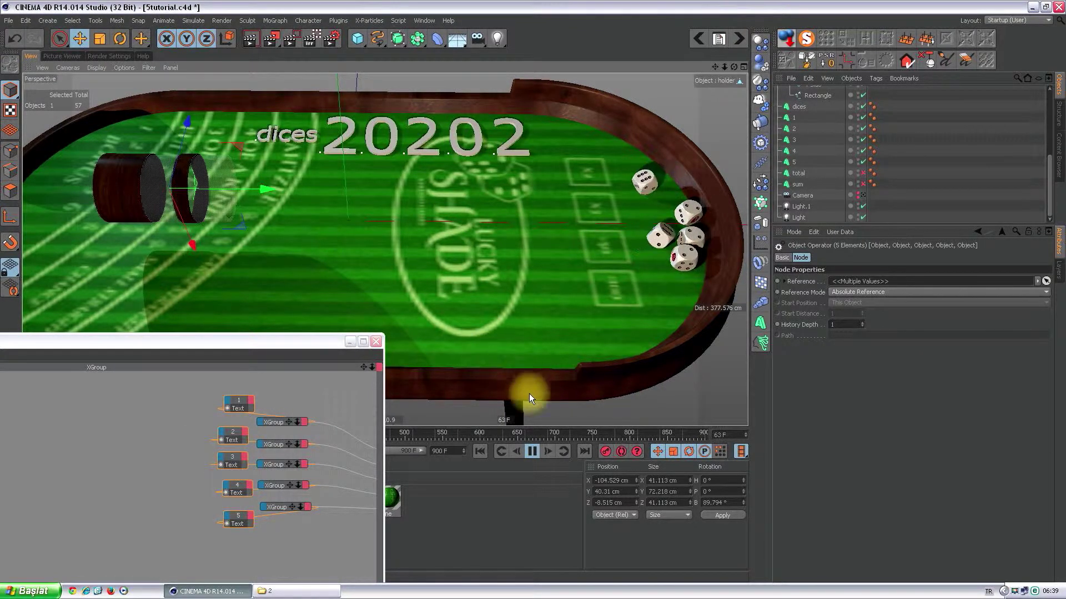
left_click(532, 452)
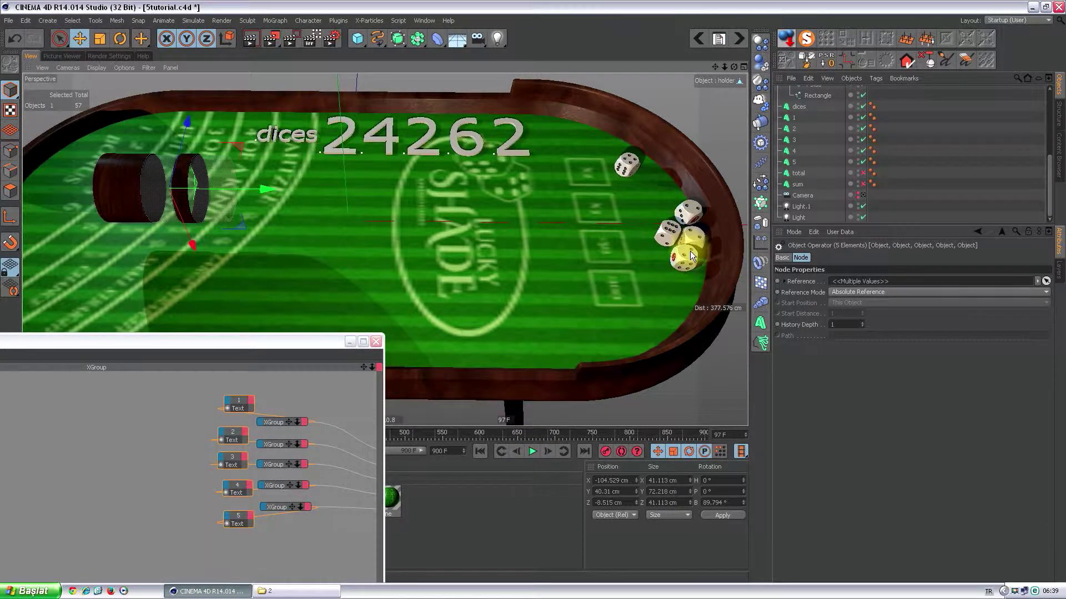
left_click(478, 452)
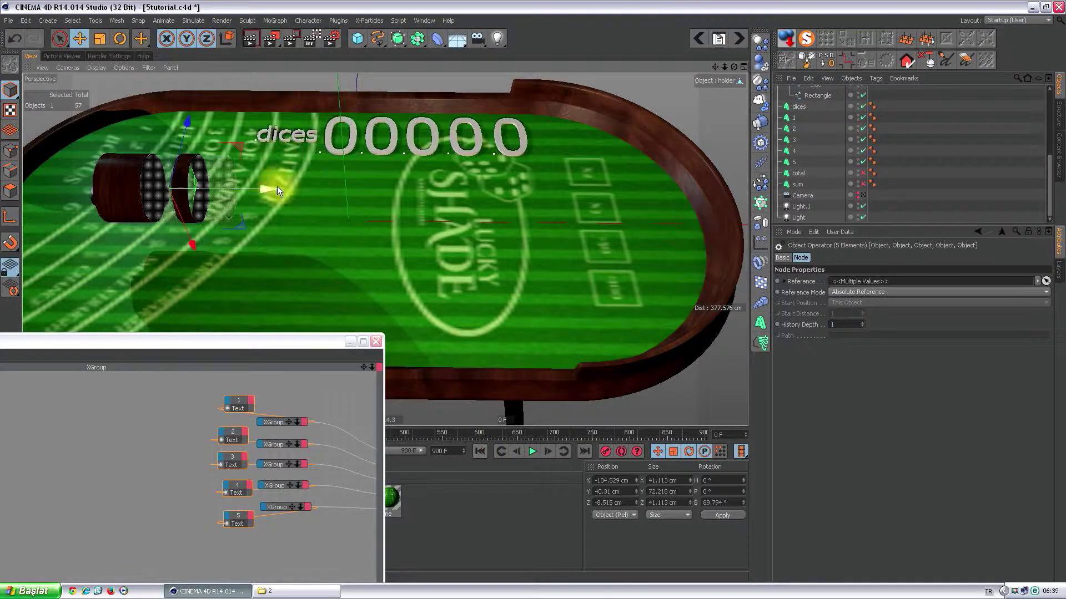
- Move the holder back left, replay the roll, then stop and rewind to frame 0
mouse_move(263, 191)
left_mouse_down()
mouse_move(228, 194)
mouse_move(260, 187)
left_mouse_up()
left_click(532, 451)
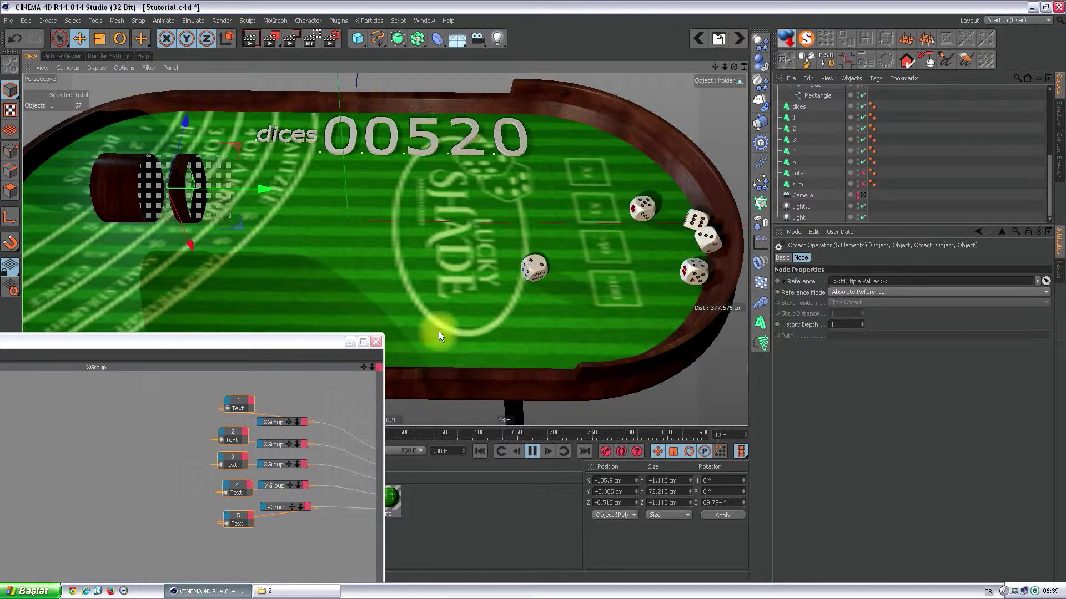
left_click(532, 450)
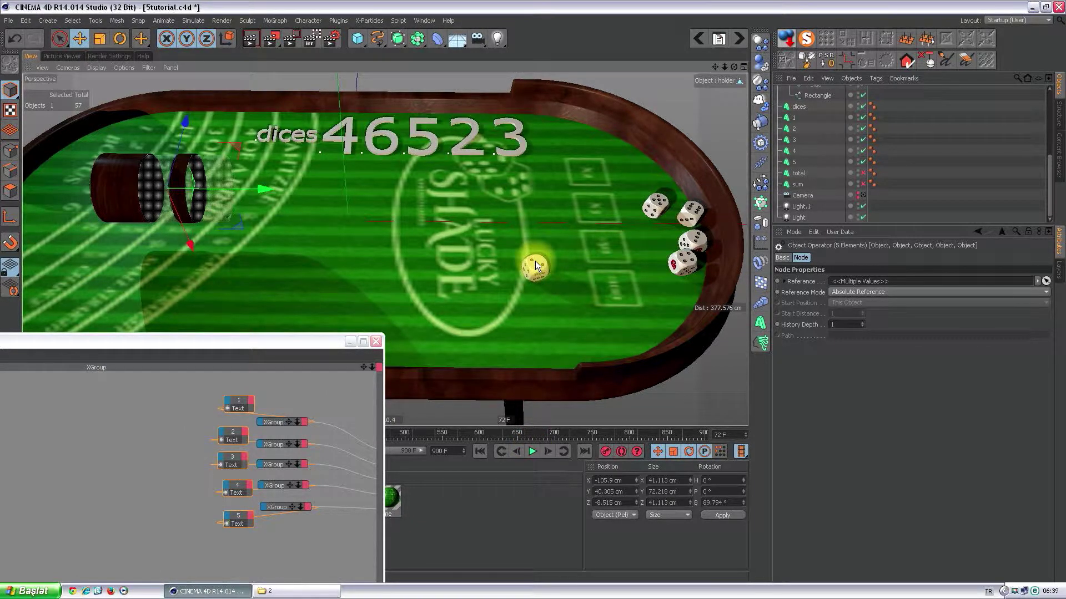
left_click(480, 451)
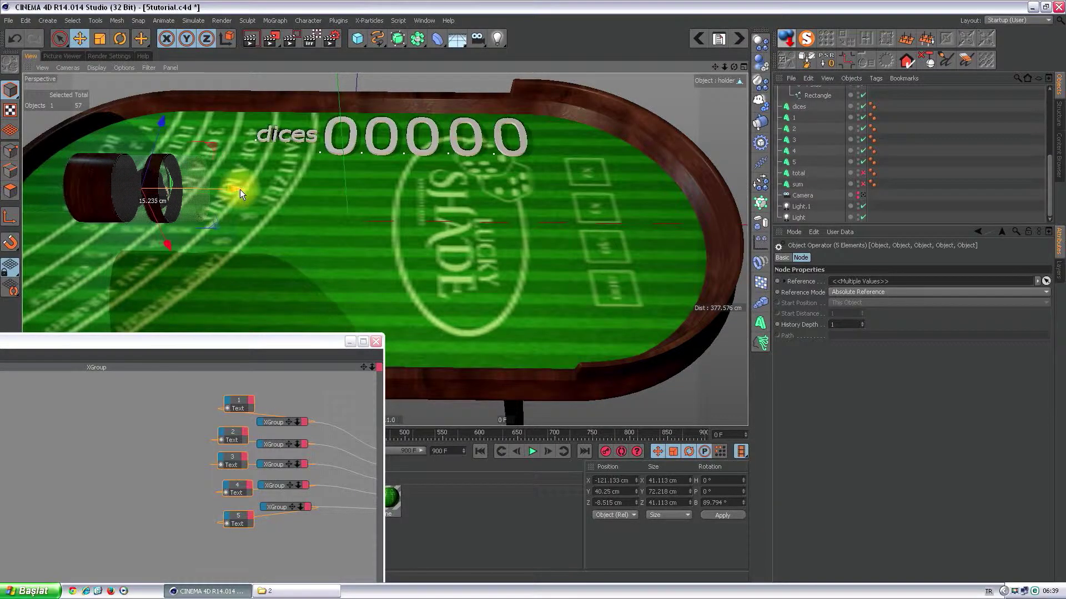
- Show the C.O.F.F.E.E. script's Output1 sum line and make the total text visible
left_click_drag(363, 367, 367, 382)
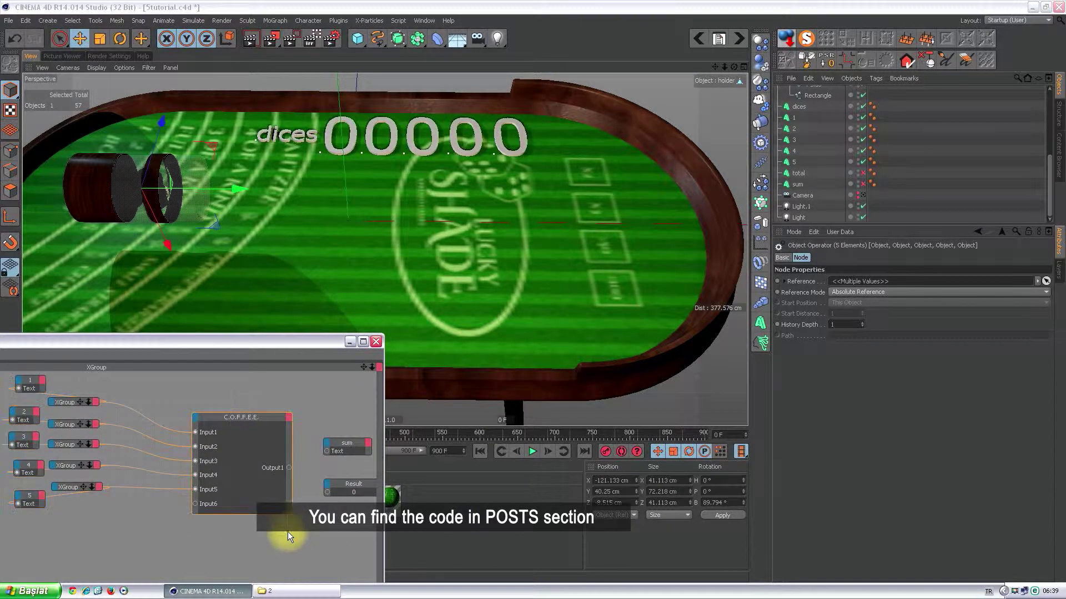
left_click(255, 437)
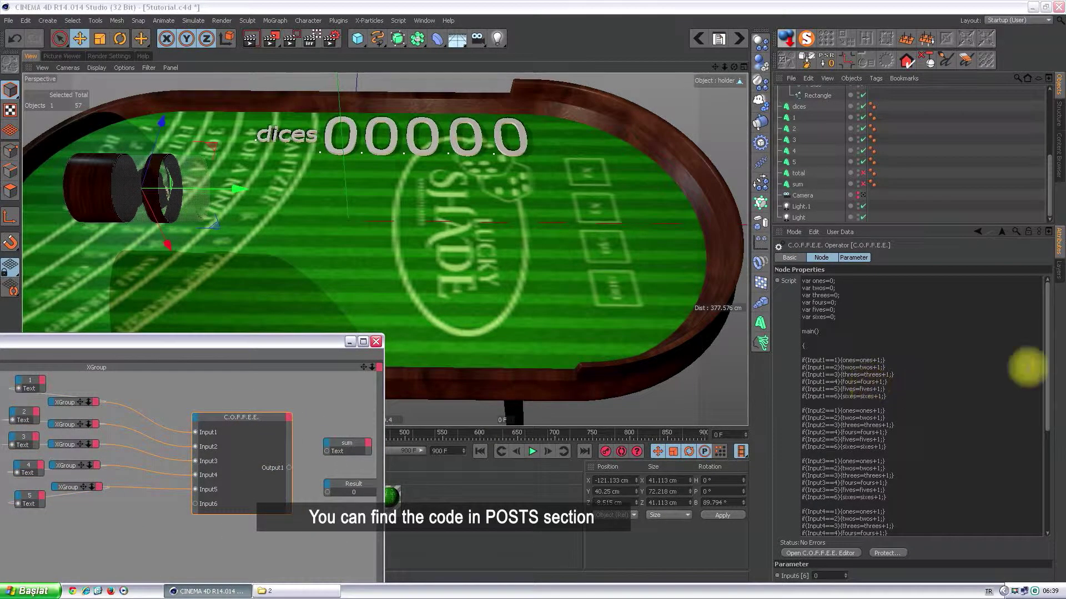
left_click_drag(1047, 361, 1052, 413)
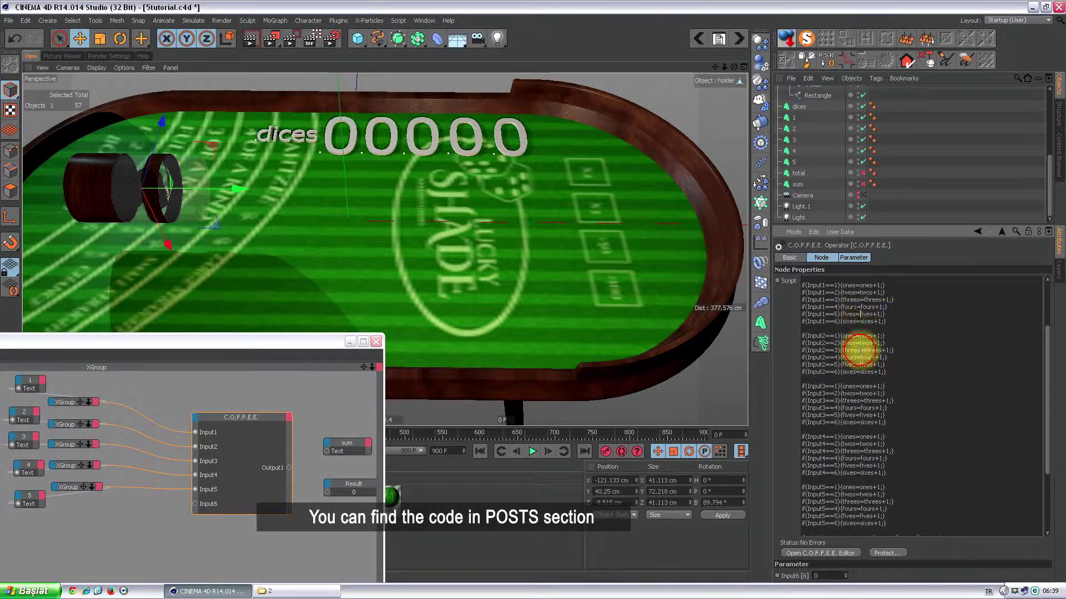
left_click(854, 501)
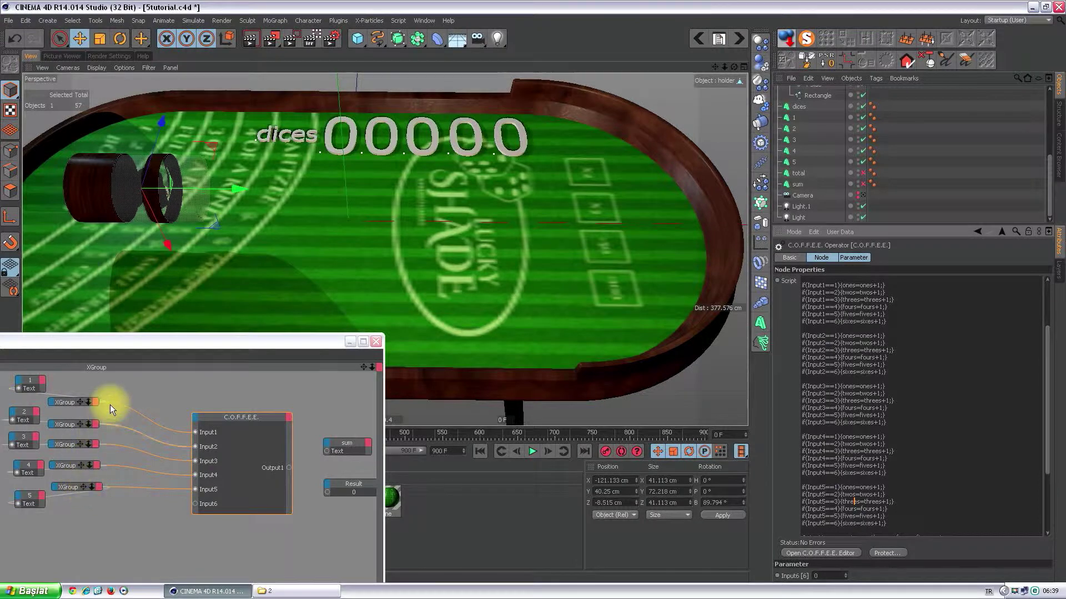
scroll(1043, 416, "down", 5)
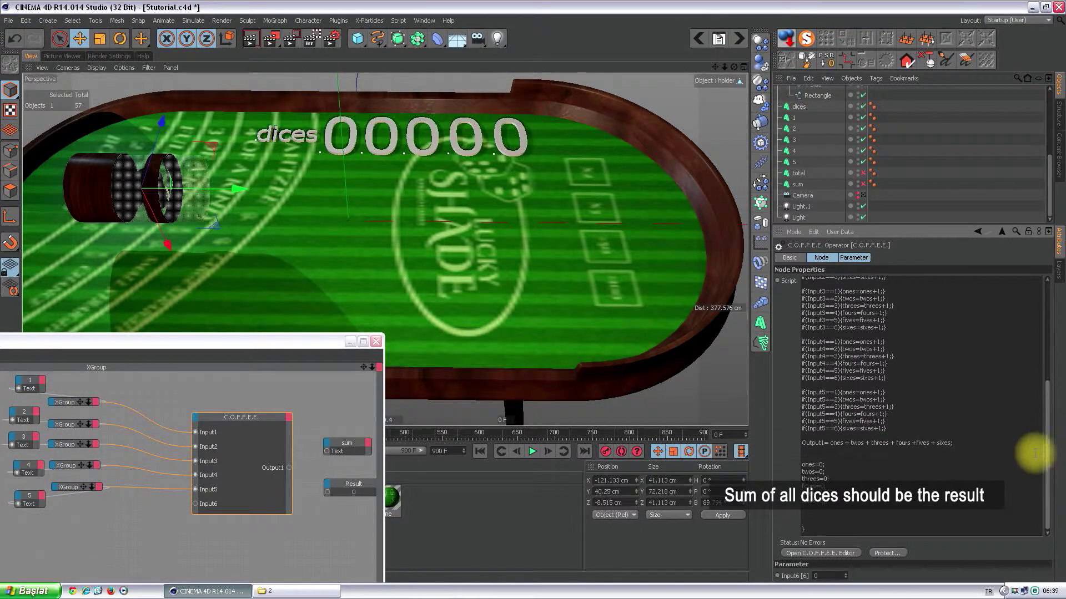
left_click_drag(954, 443, 801, 443)
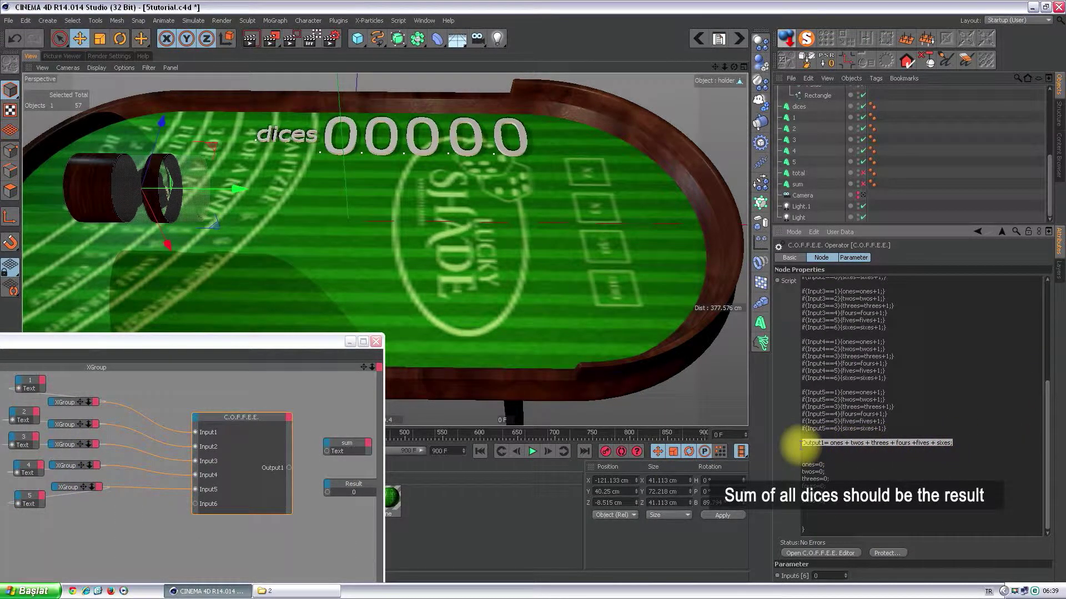
left_click(861, 173)
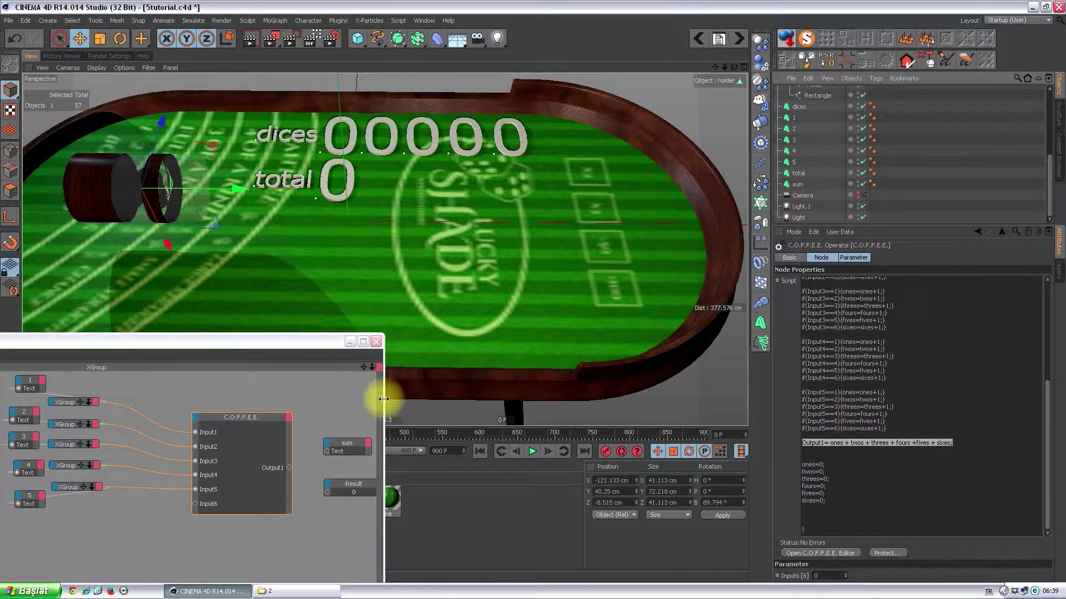
- Wire C.O.F.F.E.E. Output1 into the sum text's Text port and the Result node
left_click(287, 467)
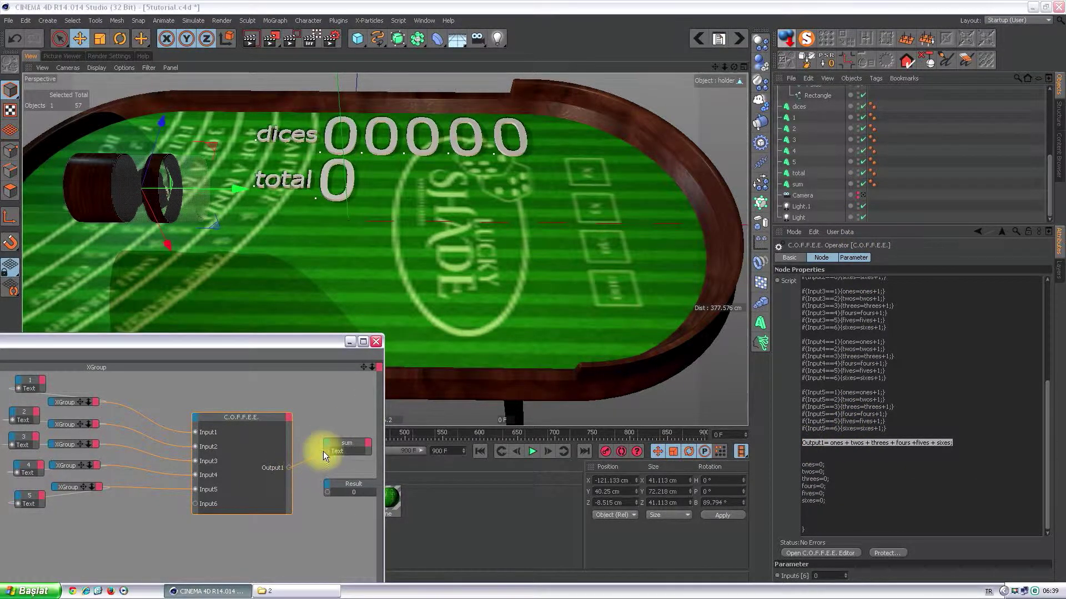
left_click_drag(323, 451, 326, 451)
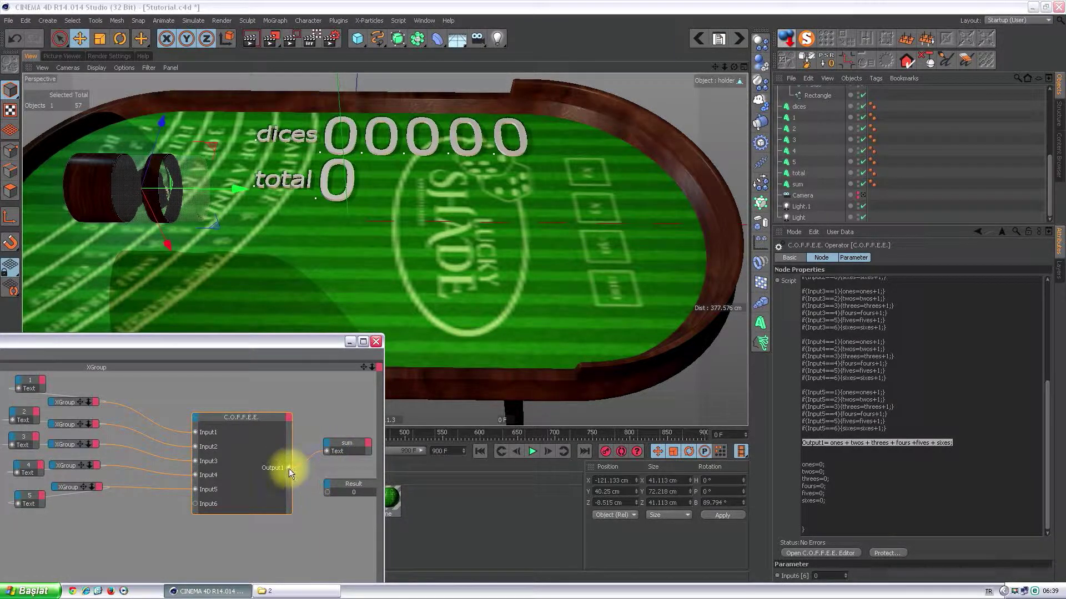
left_click(321, 486)
left_click_drag(289, 467, 328, 492)
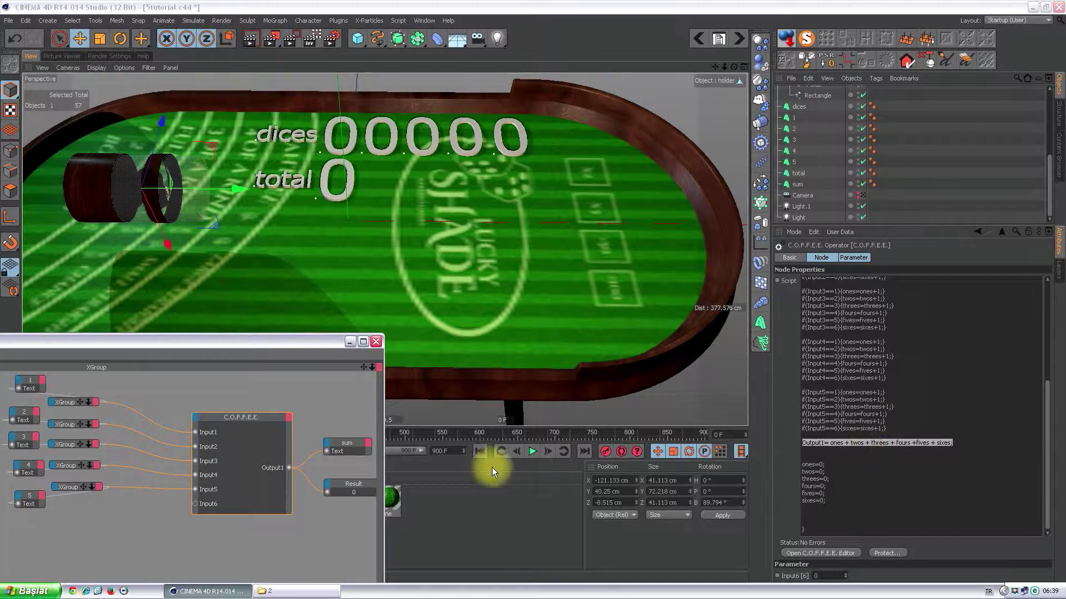
- Test a roll from frame 0, then stop, rewind and move the holder back left
left_click(481, 452)
left_click(530, 451)
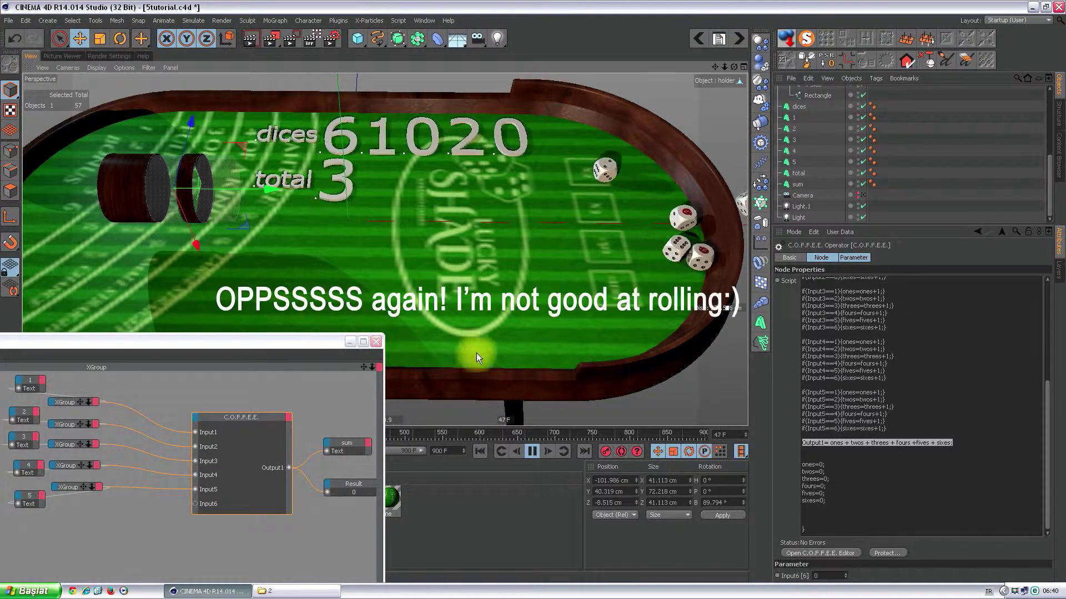
left_click(533, 450)
left_click(480, 451)
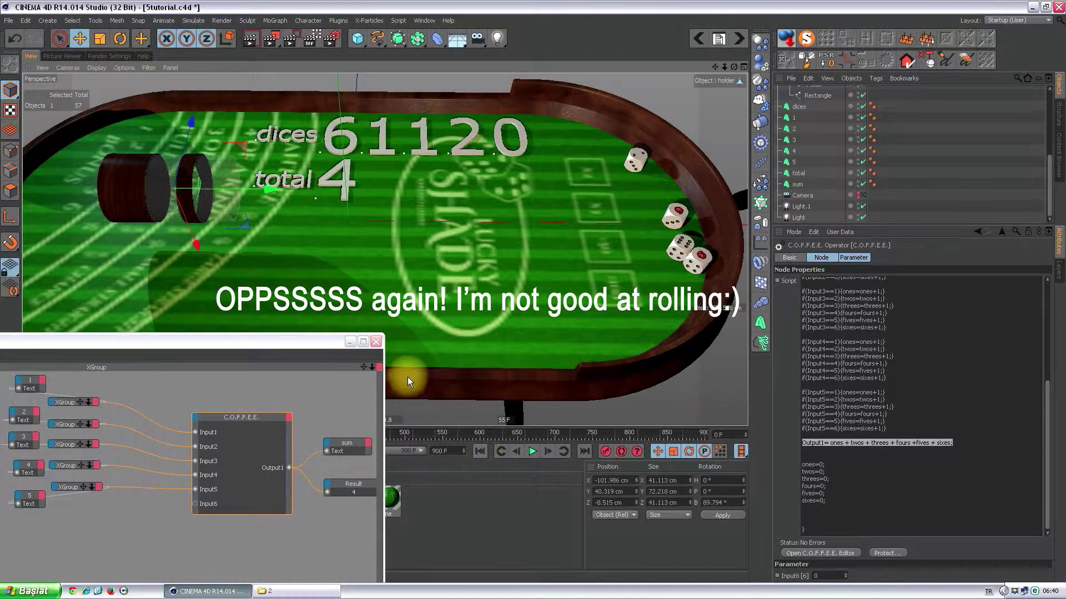
left_click_drag(273, 190, 239, 190)
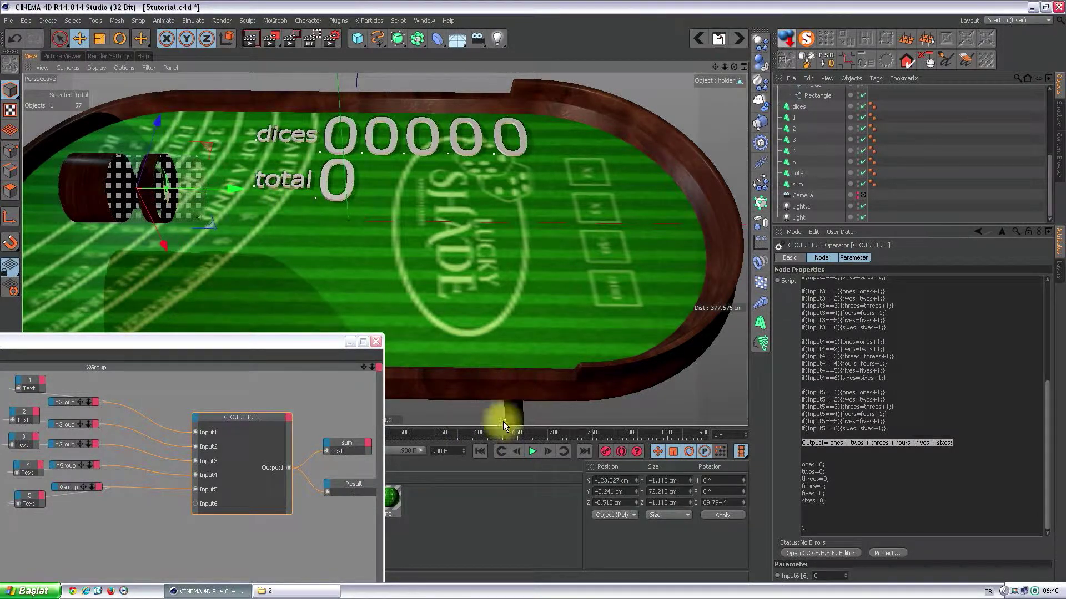
left_click(530, 451)
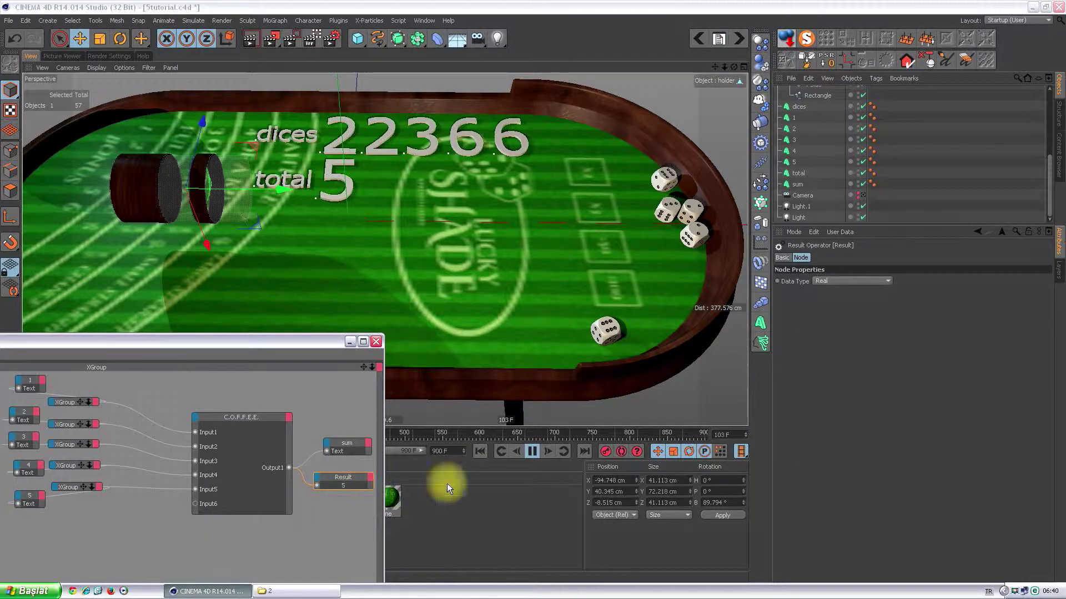
left_click(483, 451)
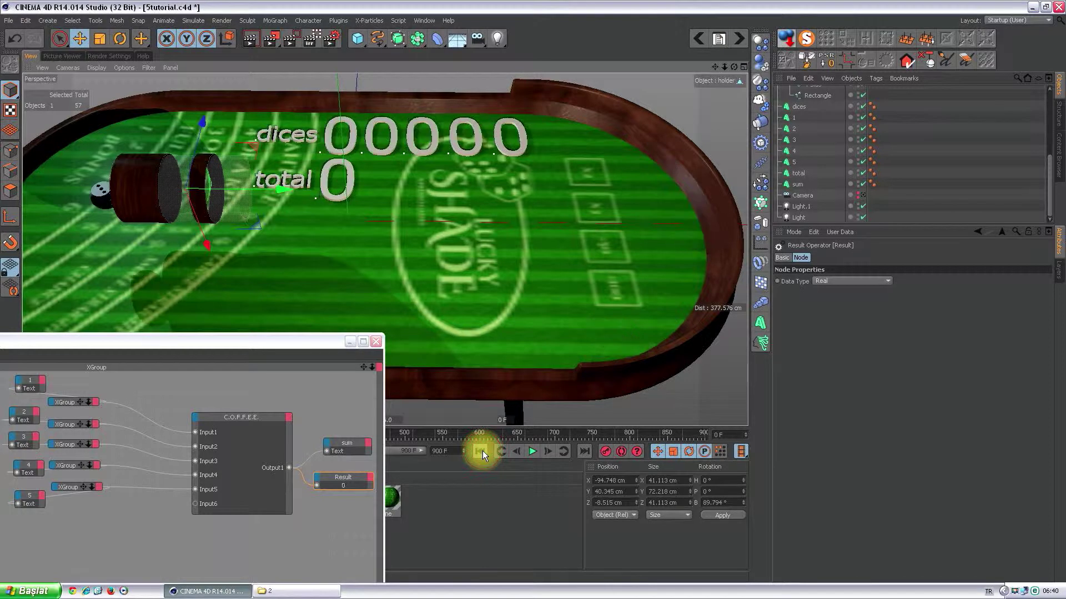
mouse_move(261, 187)
left_mouse_down()
mouse_move(221, 188)
mouse_move(269, 189)
left_mouse_up()
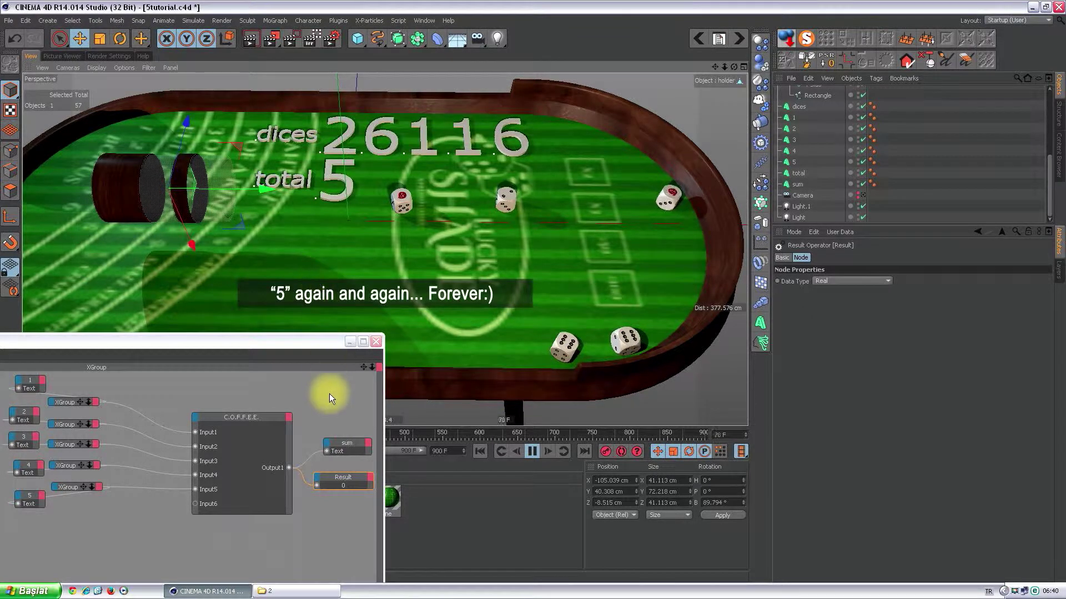
left_click(339, 478)
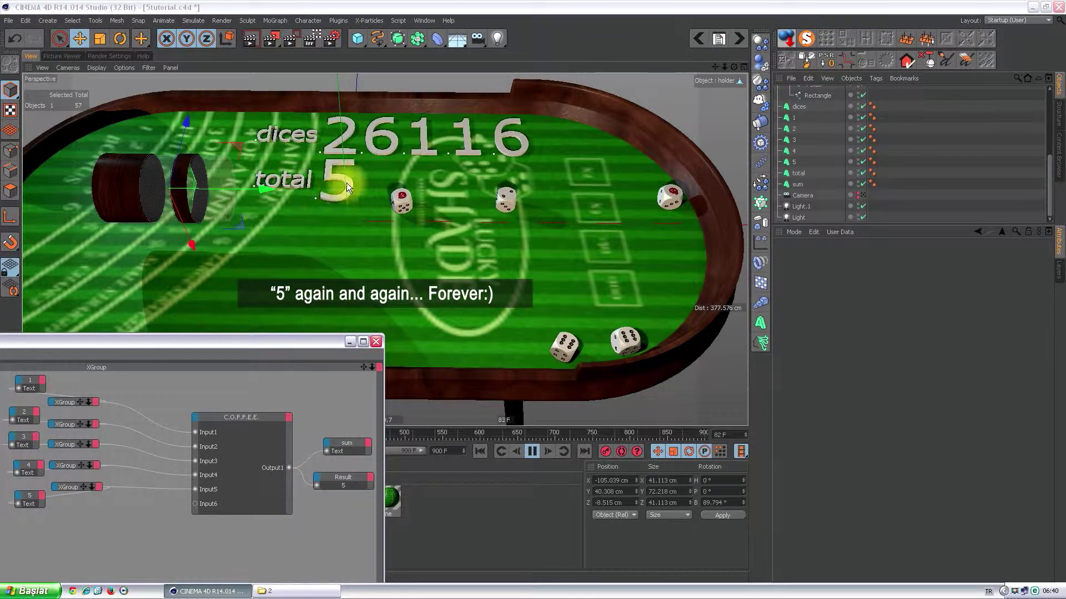
left_click(479, 450)
left_click(529, 451)
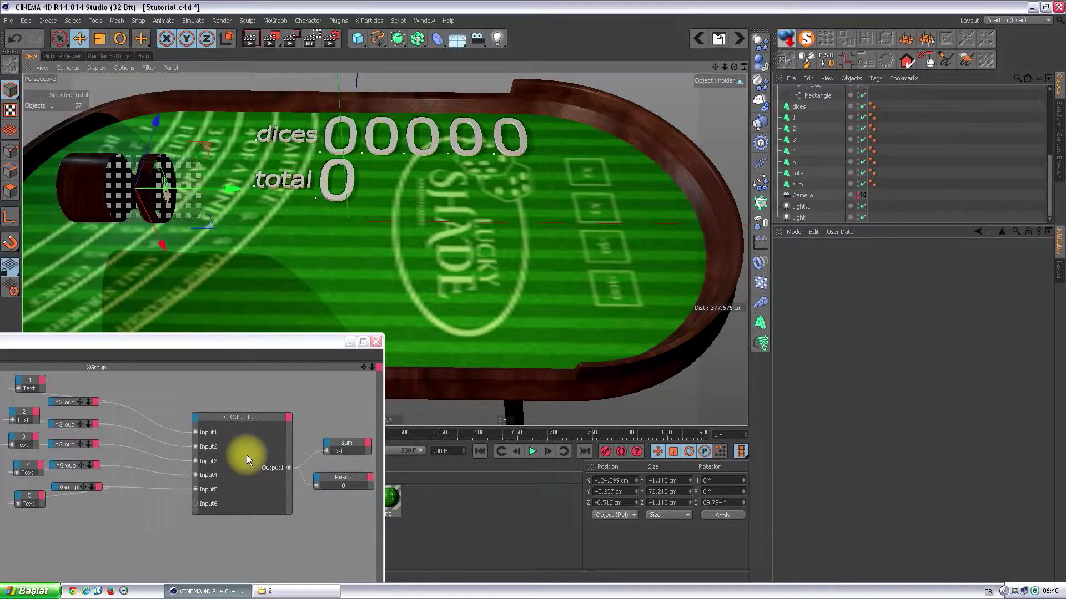
- Edit Output1 to ones + twos*10 + … + fives*10000 + sixes*100000
left_click(247, 455)
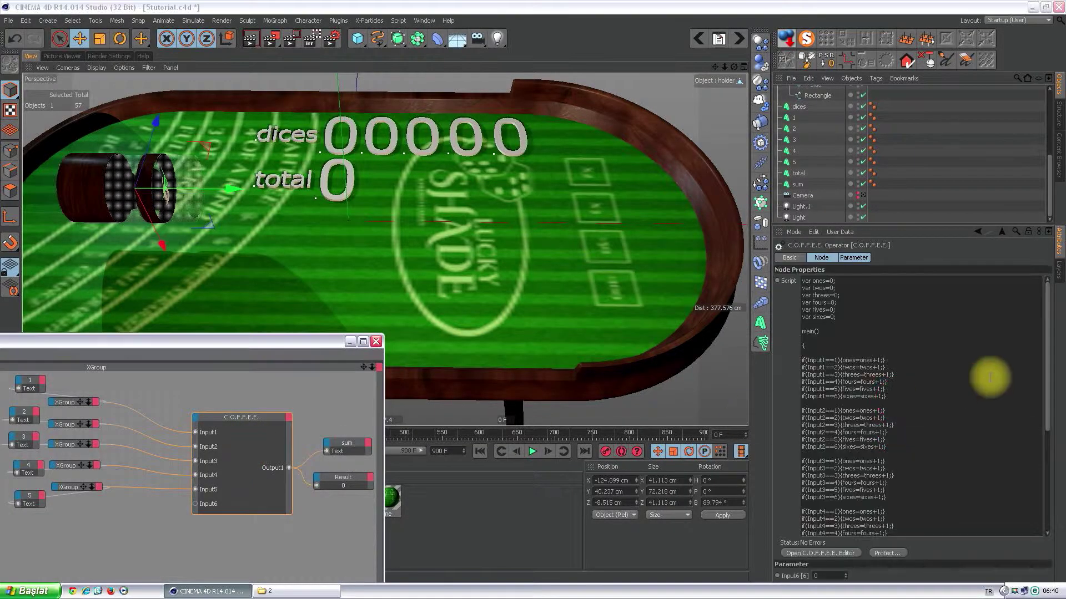
left_click(951, 424)
scroll(951, 424, "down", 5)
scroll(946, 424, "down", 3)
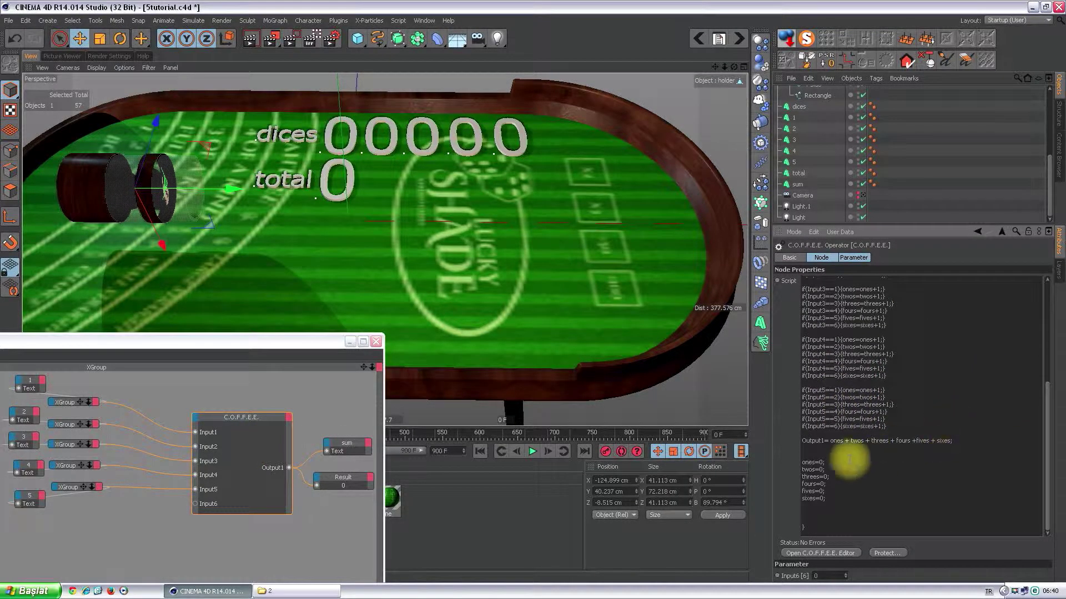
left_click(837, 441)
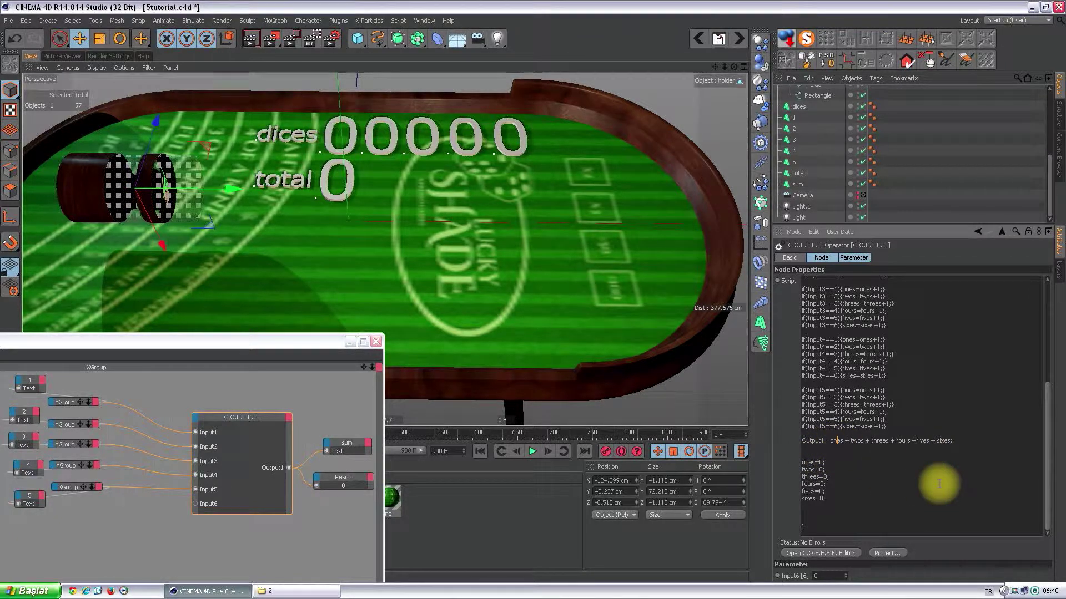
key("Right")
key("Right")
key("Right")
key("Right")
key("Right")
type("10")
type("10")
key("End")
key("BackSpace")
type("*100")
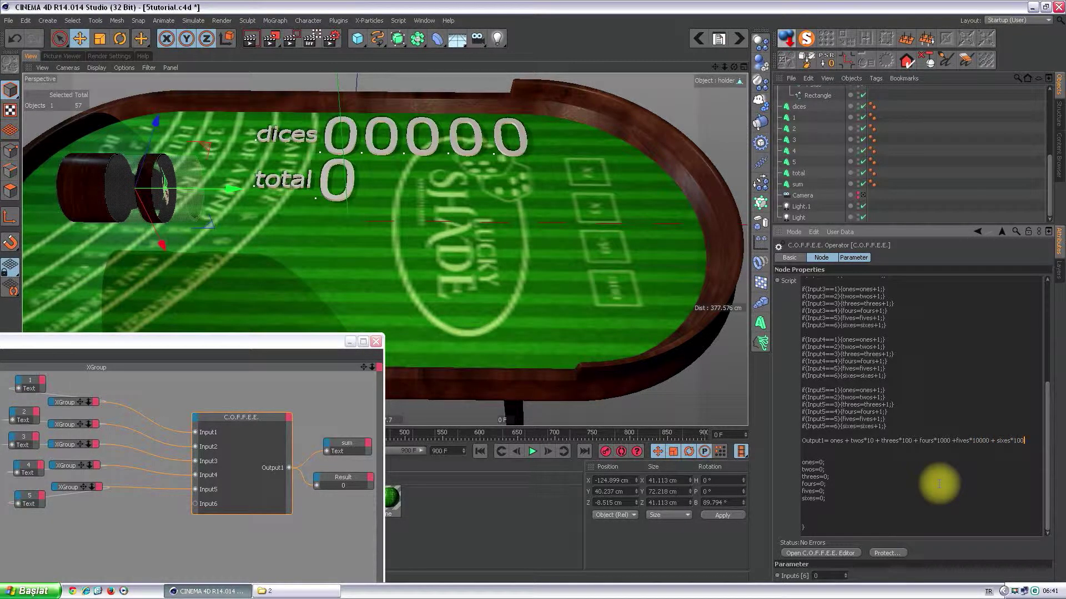
type("000;")
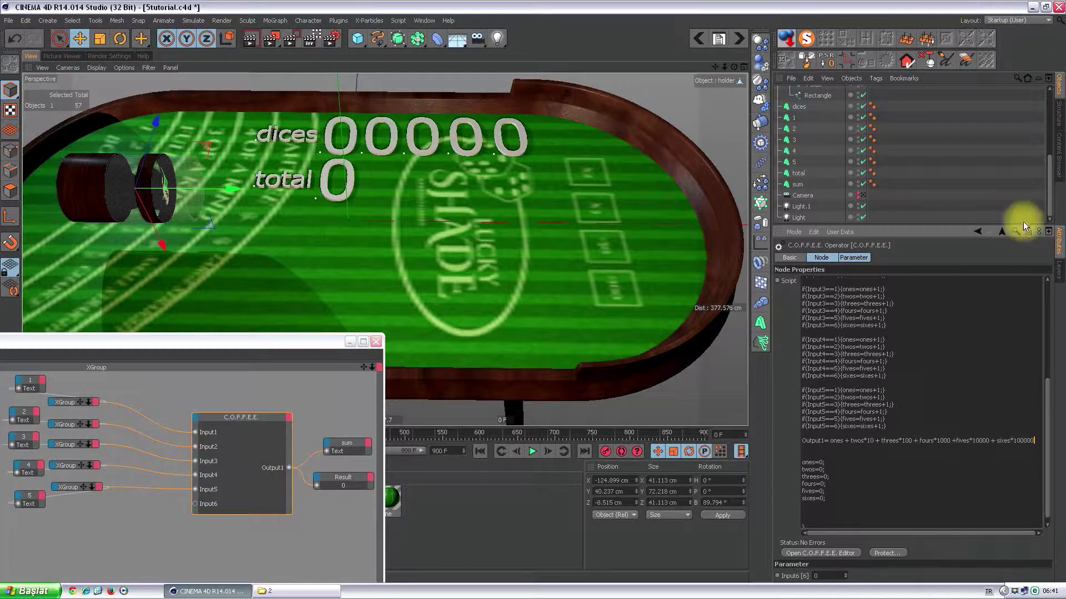
left_click(928, 353)
- Verify the script compiles without errors in the C.O.F.F.E.E. Editor, then close it
left_click(824, 554)
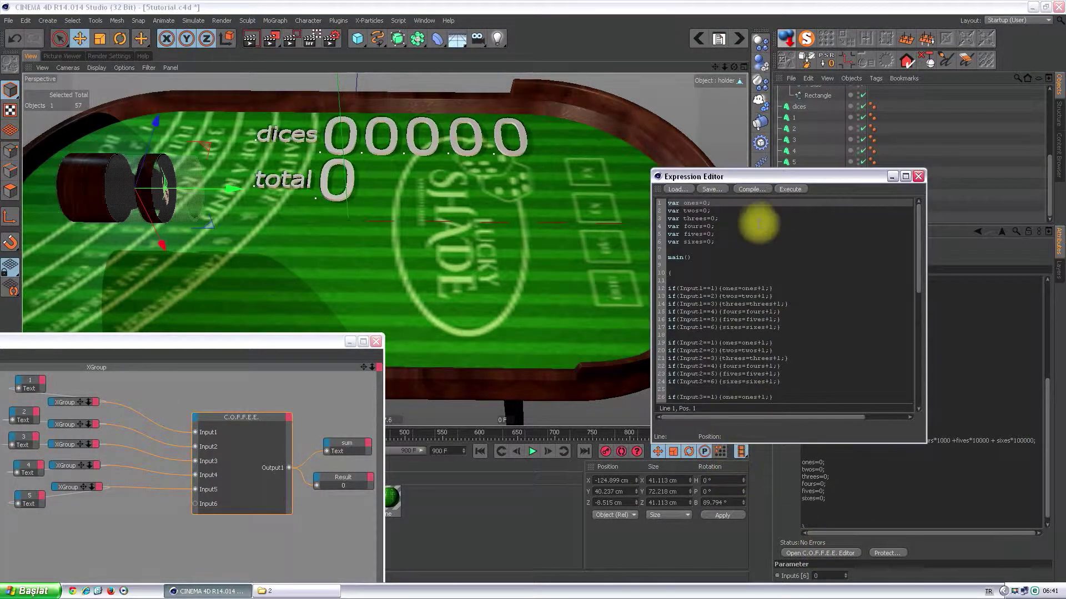
left_click(794, 189)
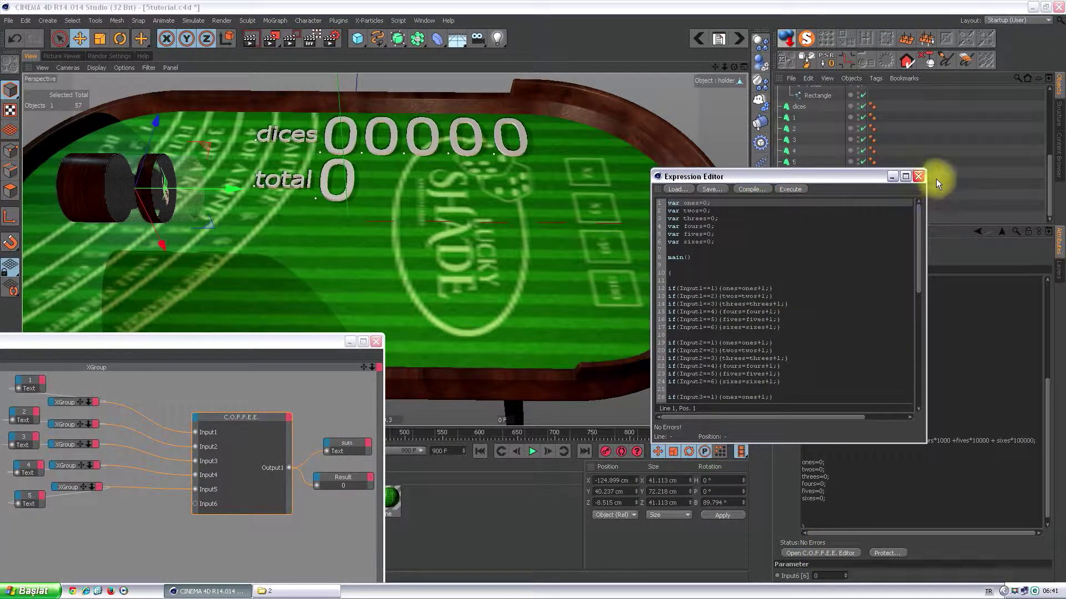
left_click(918, 178)
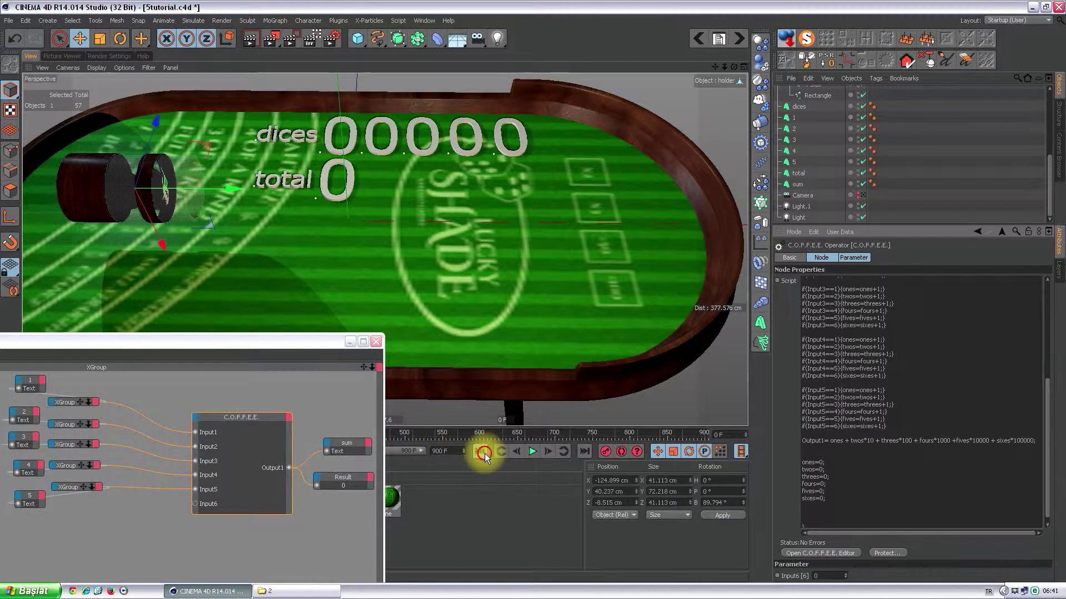
left_click(531, 452)
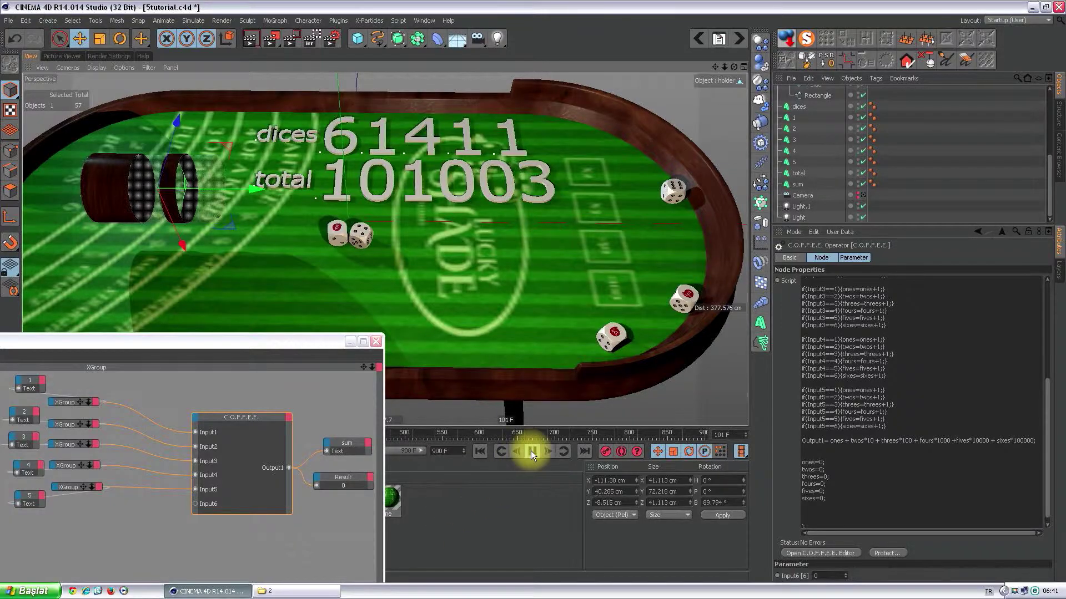
left_click(531, 450)
left_click(480, 452)
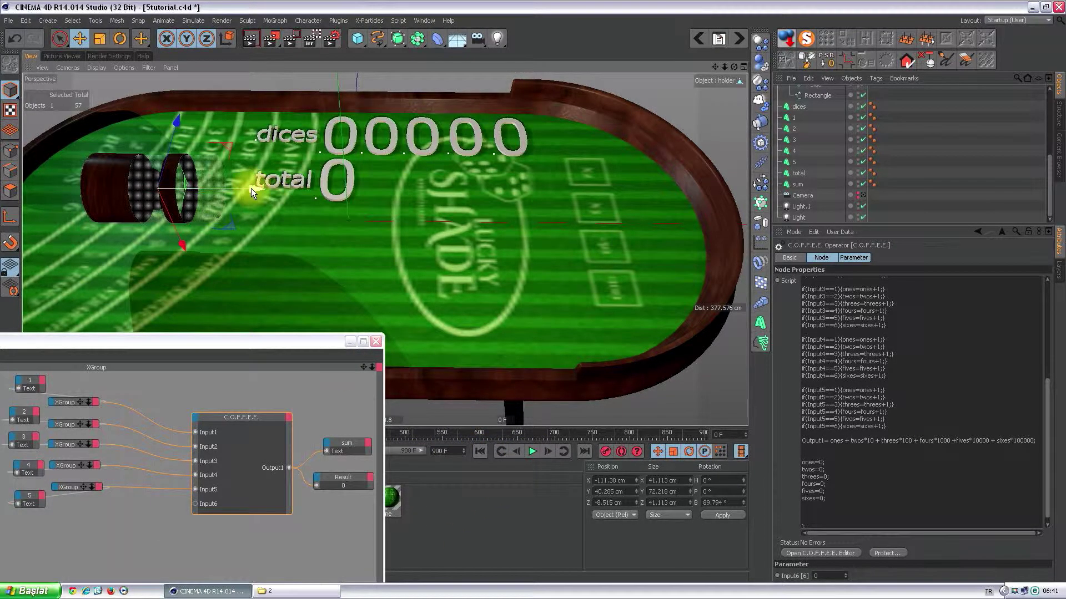
left_click(531, 451)
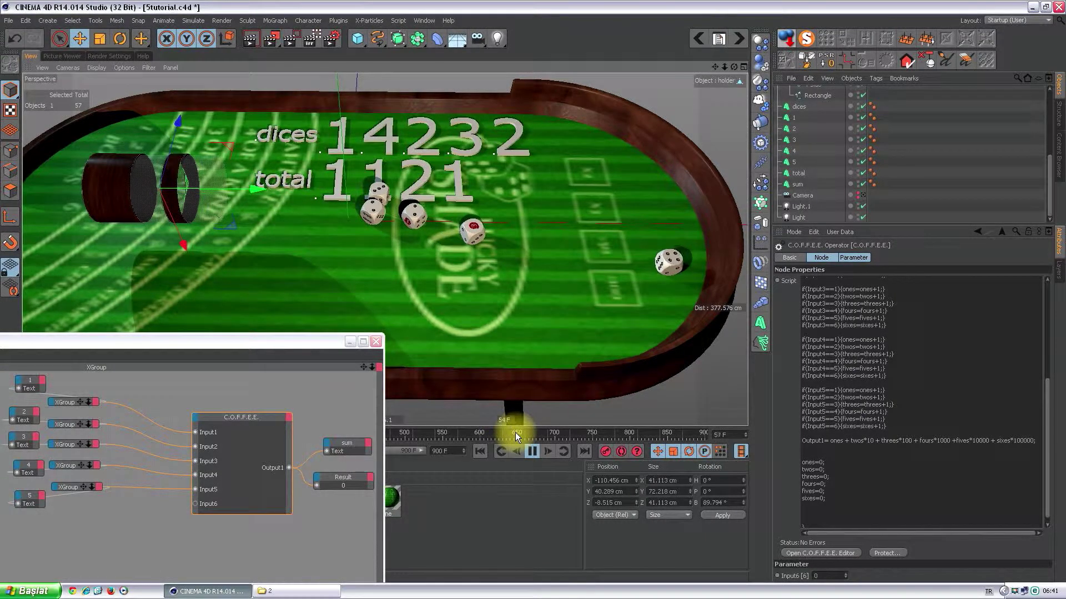
left_click(530, 451)
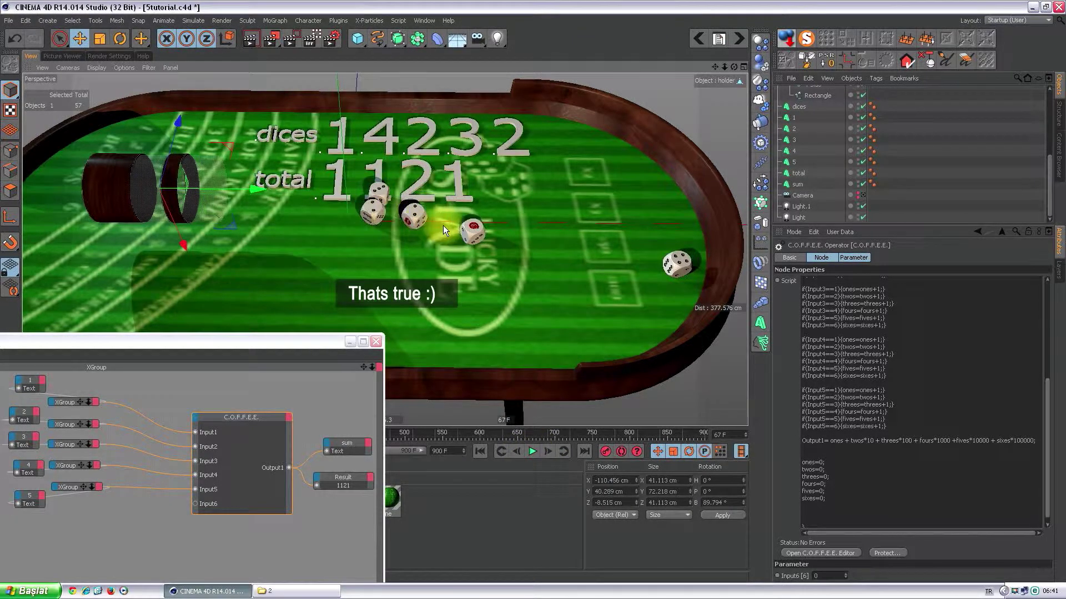
left_click(480, 450)
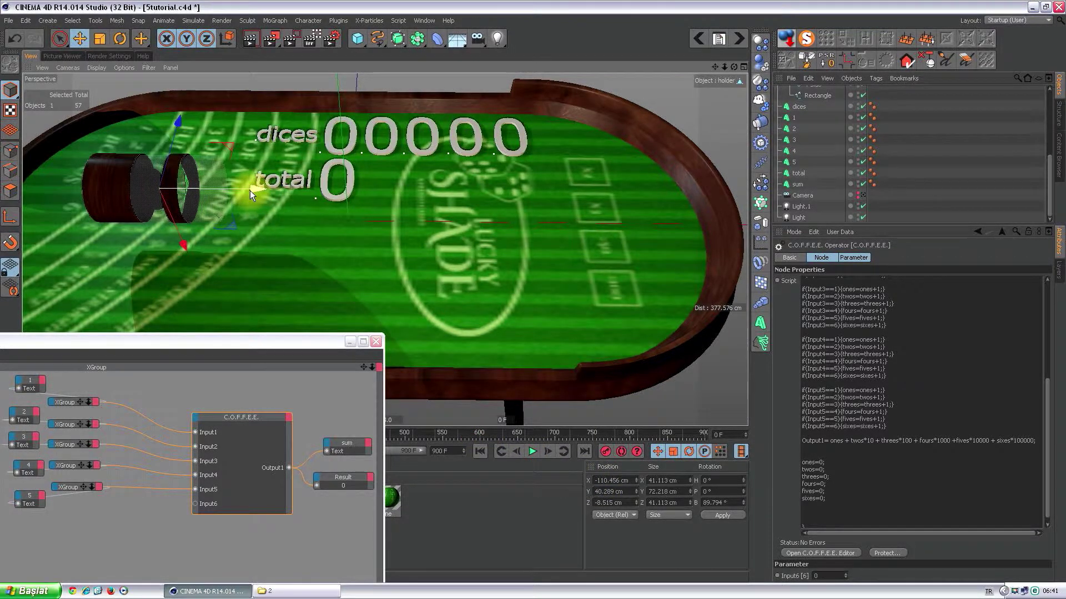
- Move the holder left along X, play the roll and inspect the landed dice
left_click_drag(249, 191, 239, 189)
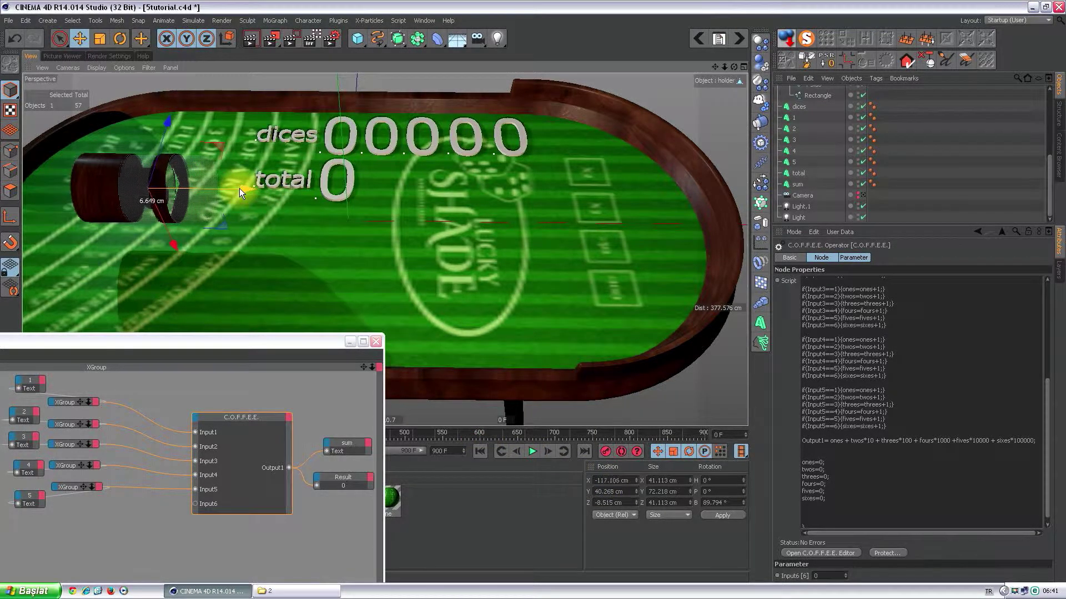
left_click(529, 447)
left_click_drag(243, 188, 301, 251)
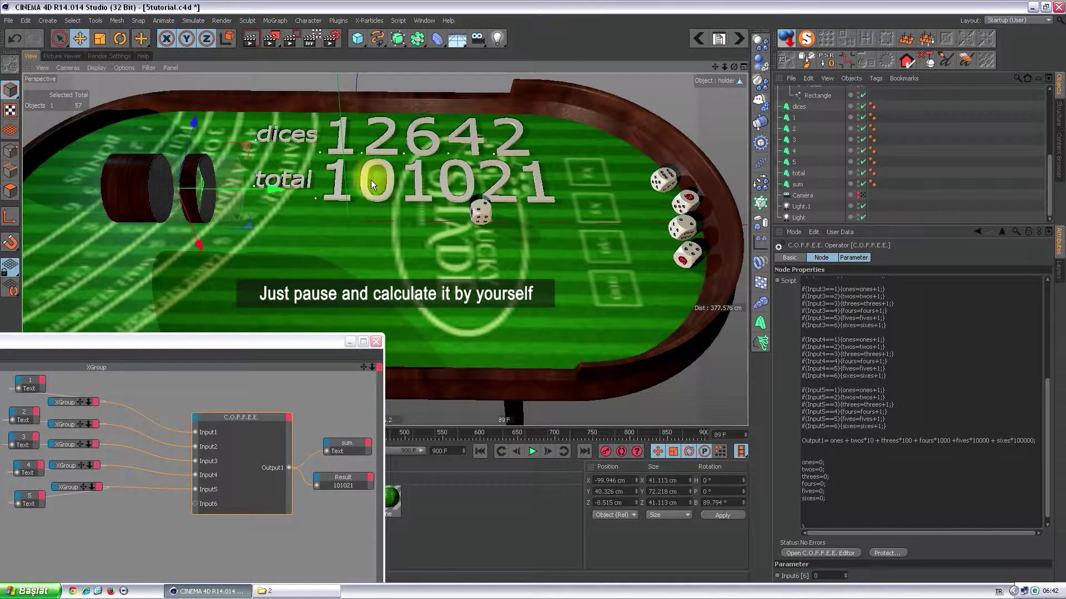
left_click_drag(371, 179, 452, 264, "alt")
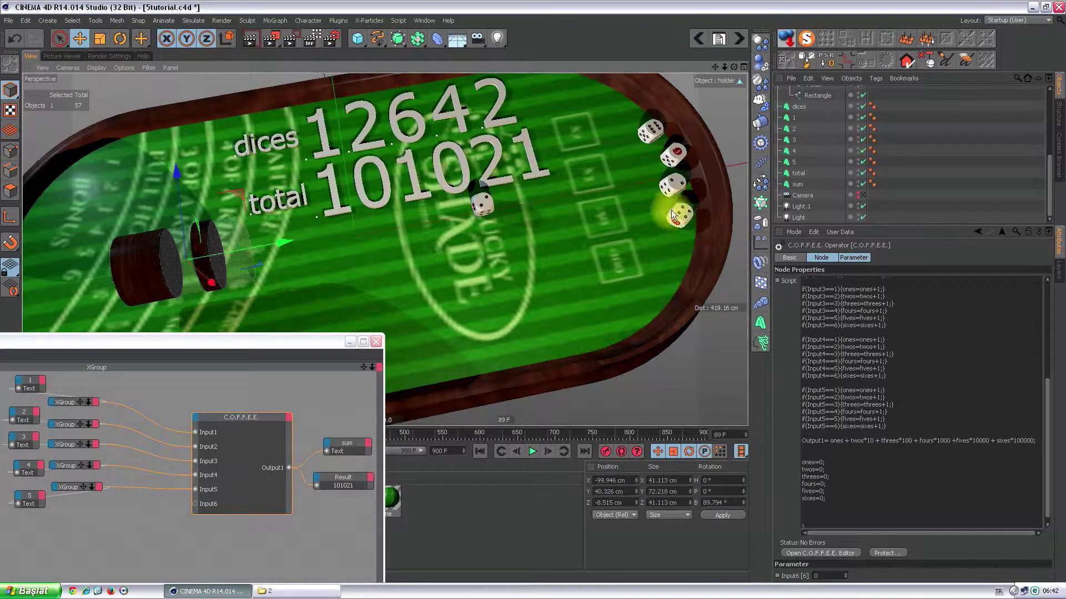
mouse_move(461, 281)
left_mouse_down("alt")
mouse_move(435, 231)
mouse_move(415, 241)
mouse_move(435, 238)
left_mouse_up("alt")
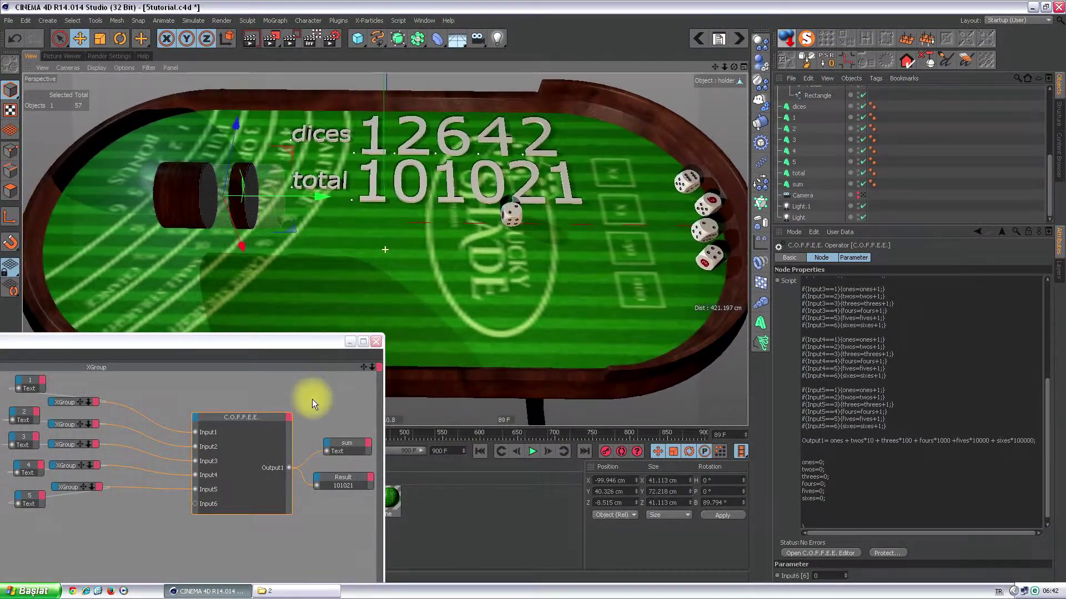
- Rewind to frame 0, shift the holder to about X -126.5 cm, and enlarge the XGroup window
left_click_drag(327, 344, 365, 307)
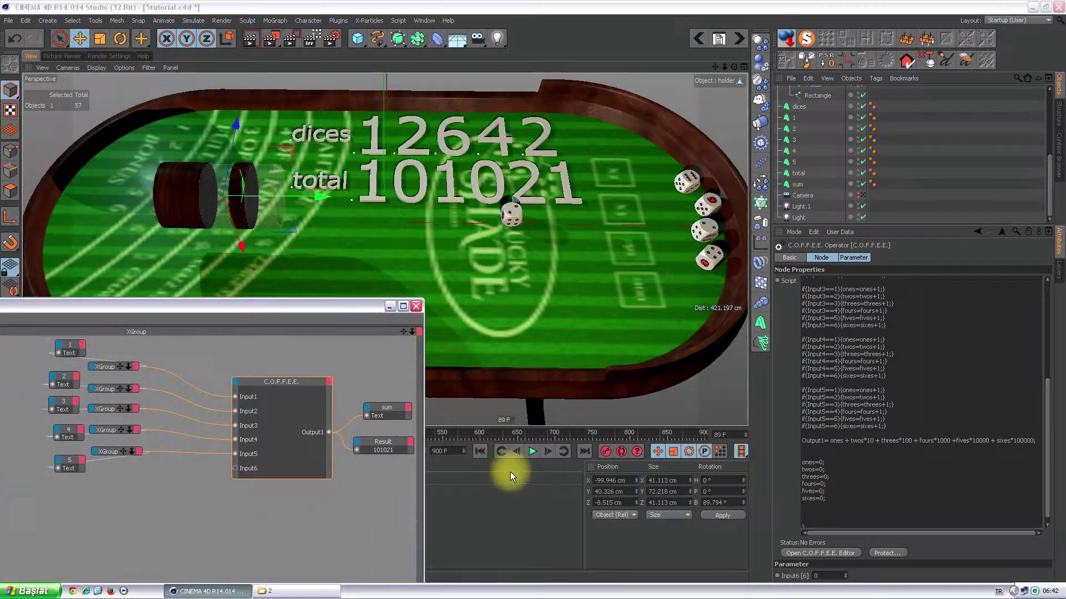
left_click(479, 451)
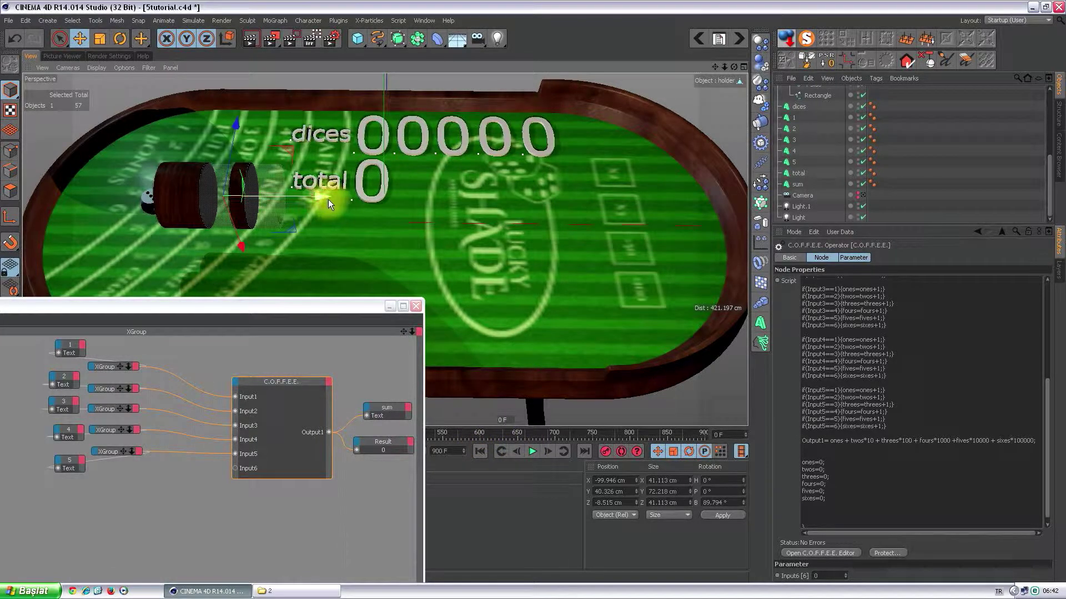
left_click_drag(328, 199, 285, 199)
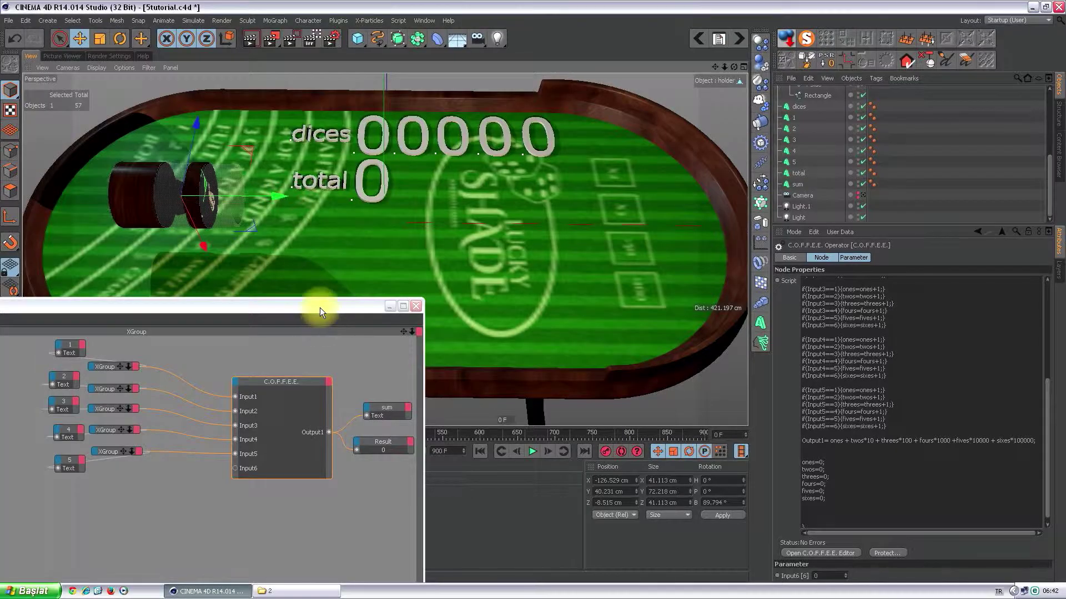
left_click_drag(320, 307, 441, 225)
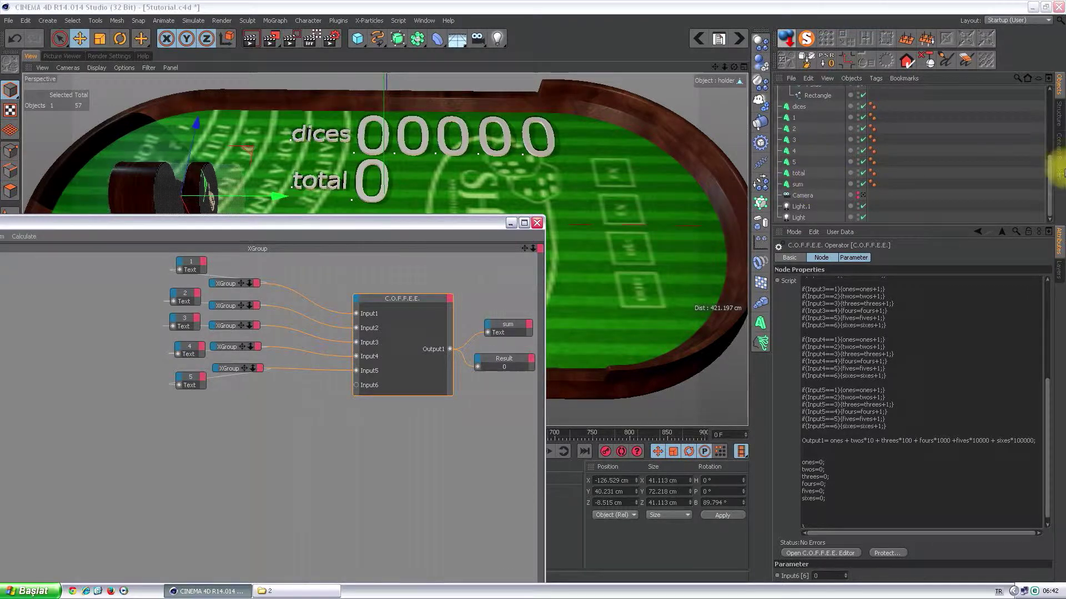
- Add a dice1 node feeding its Object output into a new Dynamics Body State node
left_click_drag(1047, 190, 1044, 118)
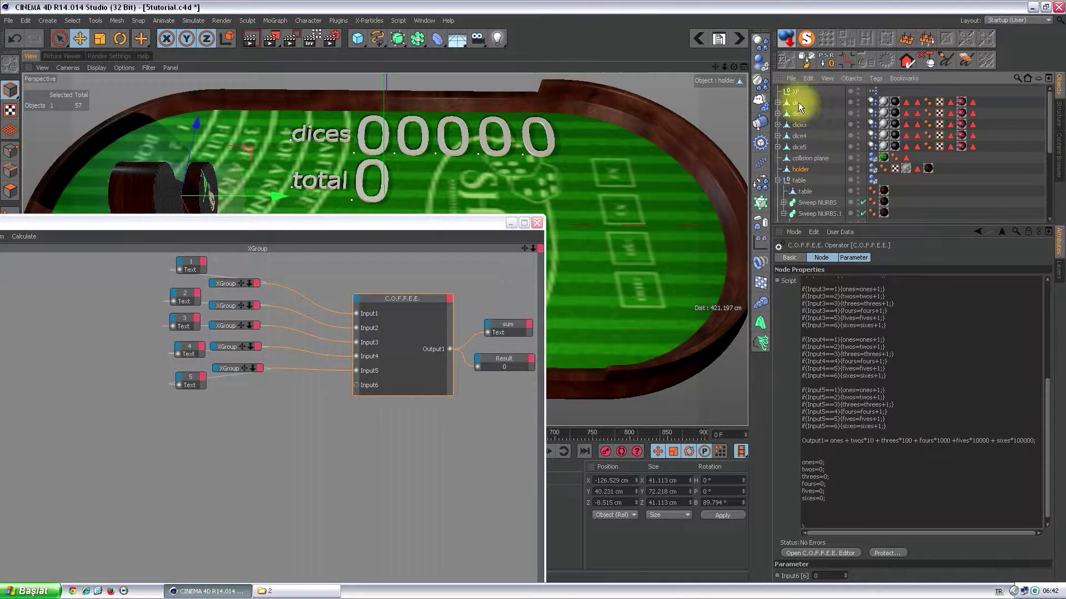
mouse_move(798, 102)
left_mouse_down()
mouse_move(161, 469)
mouse_move(197, 468)
left_mouse_up()
right_click(239, 451)
mouse_move(258, 453)
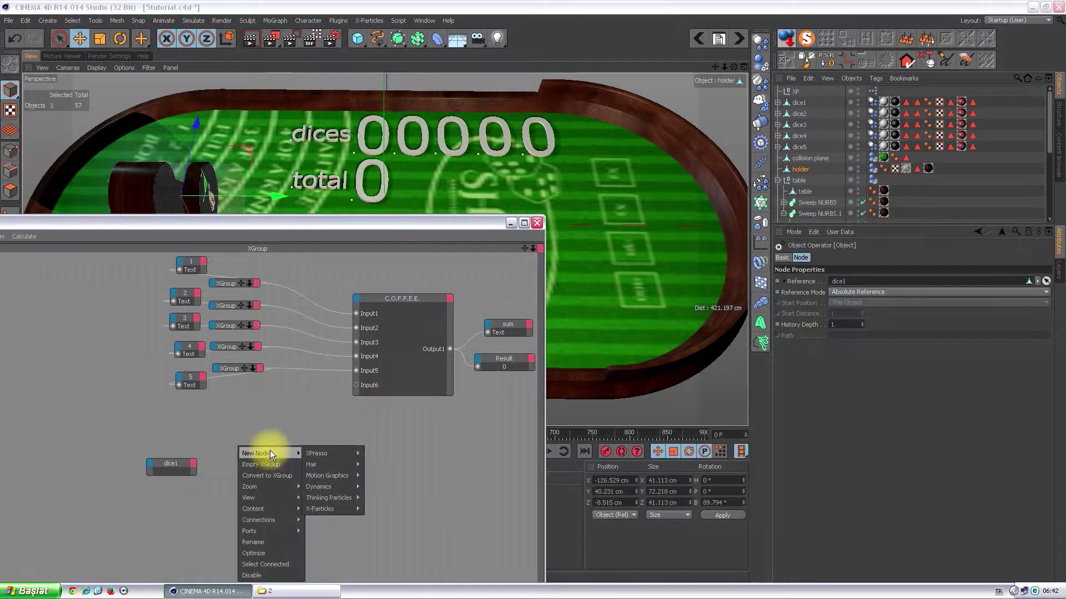
mouse_move(318, 486)
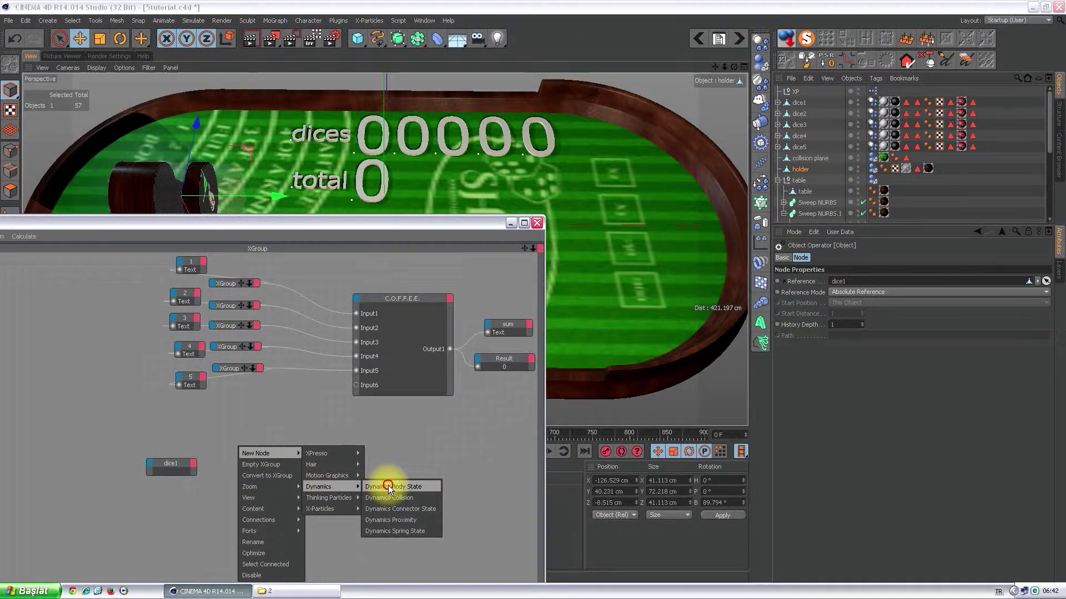
left_click(388, 486)
left_click_drag(253, 465, 316, 472)
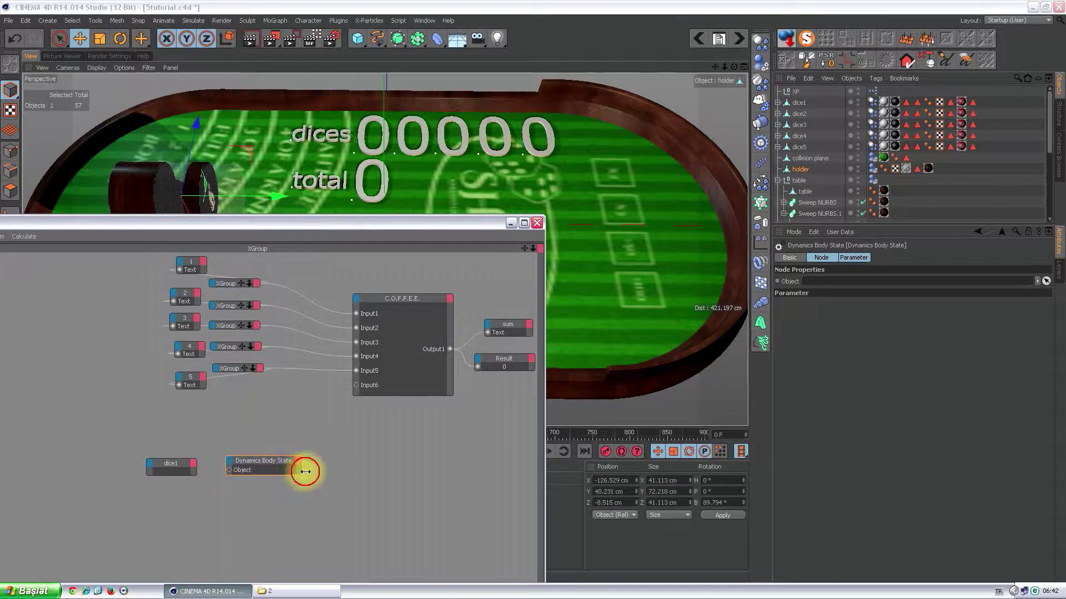
left_click(192, 463)
left_click(206, 486)
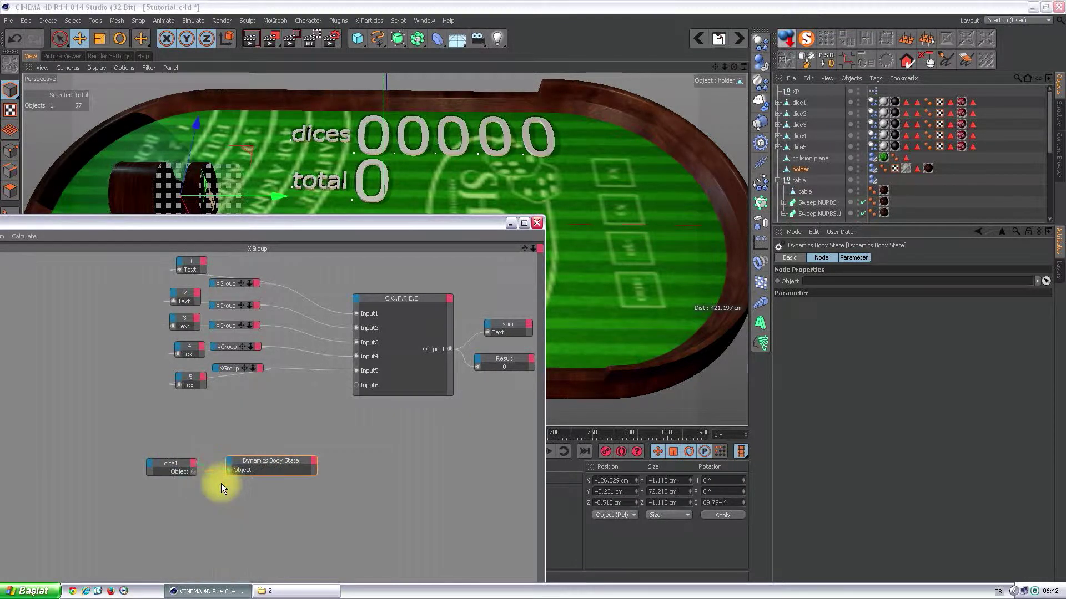
- Duplicate the dice and Body State pair below by Ctrl-dragging to build the other dice pairs
mouse_move(135, 449)
left_mouse_down()
mouse_move(268, 485)
mouse_move(231, 428)
mouse_move(227, 475)
left_mouse_up()
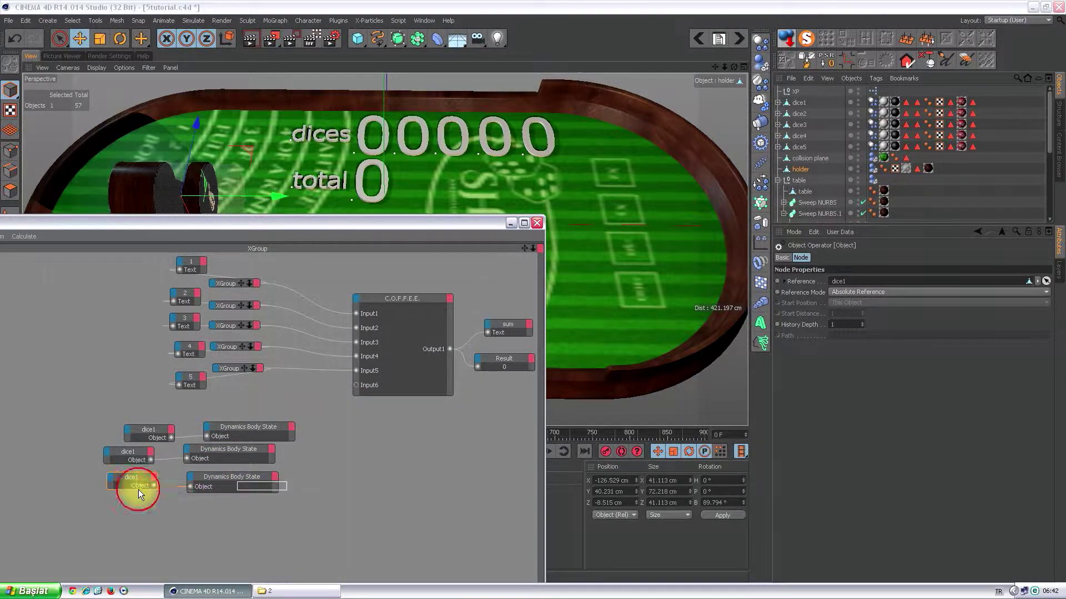
left_click(222, 477, "shift")
mouse_move(224, 479)
left_mouse_down("ctrl")
mouse_move(251, 523)
mouse_move(244, 507)
left_mouse_up("ctrl")
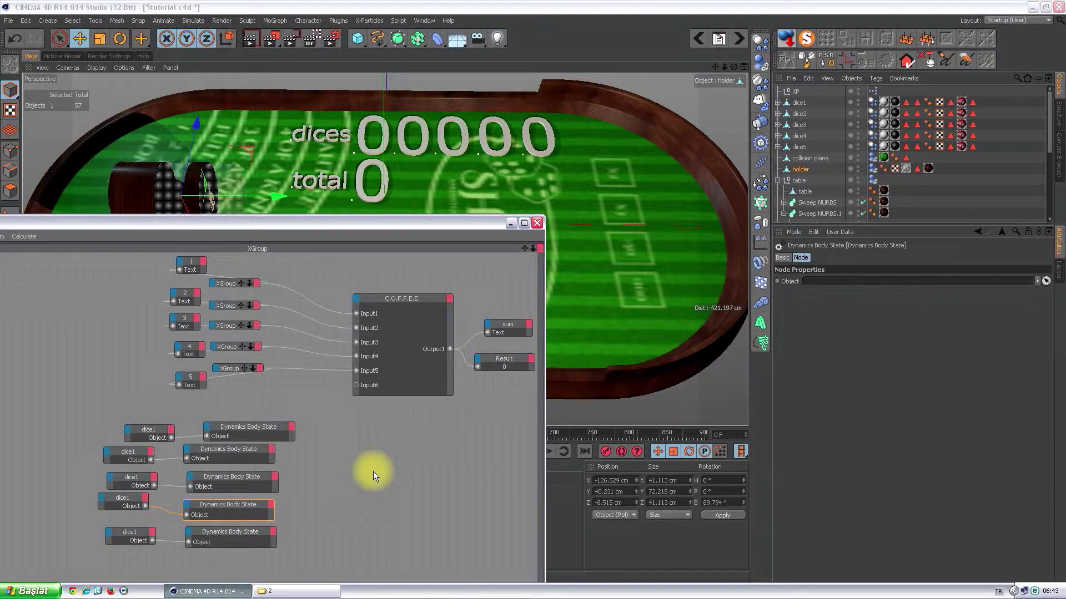
right_click(374, 449)
mouse_move(456, 453)
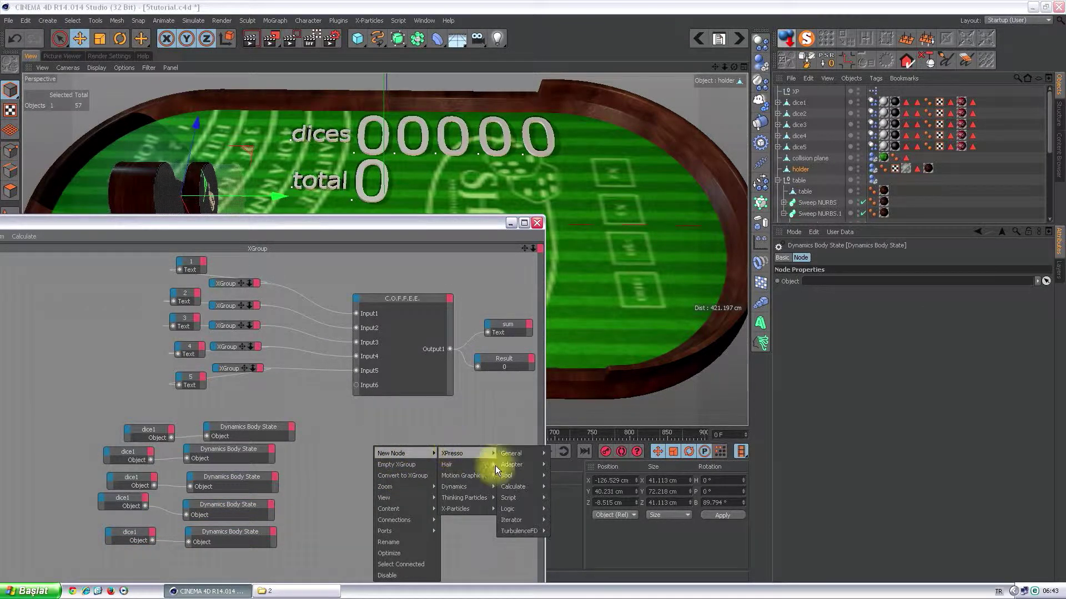
mouse_move(509, 508)
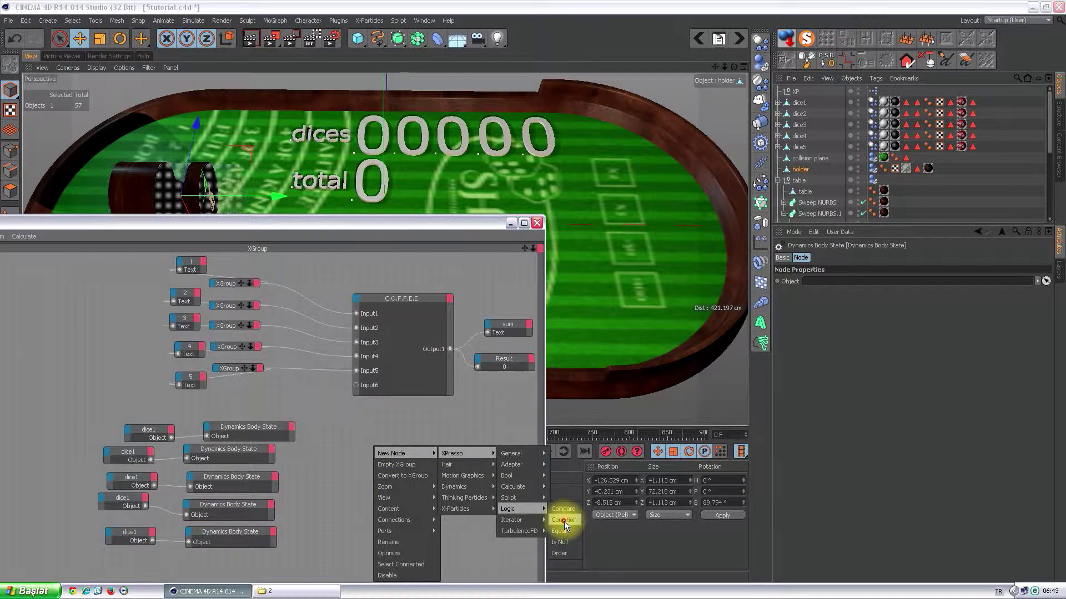
- Add a Condition node and give it five inputs
left_click(564, 520)
mouse_move(381, 464)
left_mouse_down()
mouse_move(357, 431)
mouse_move(347, 433)
left_mouse_up()
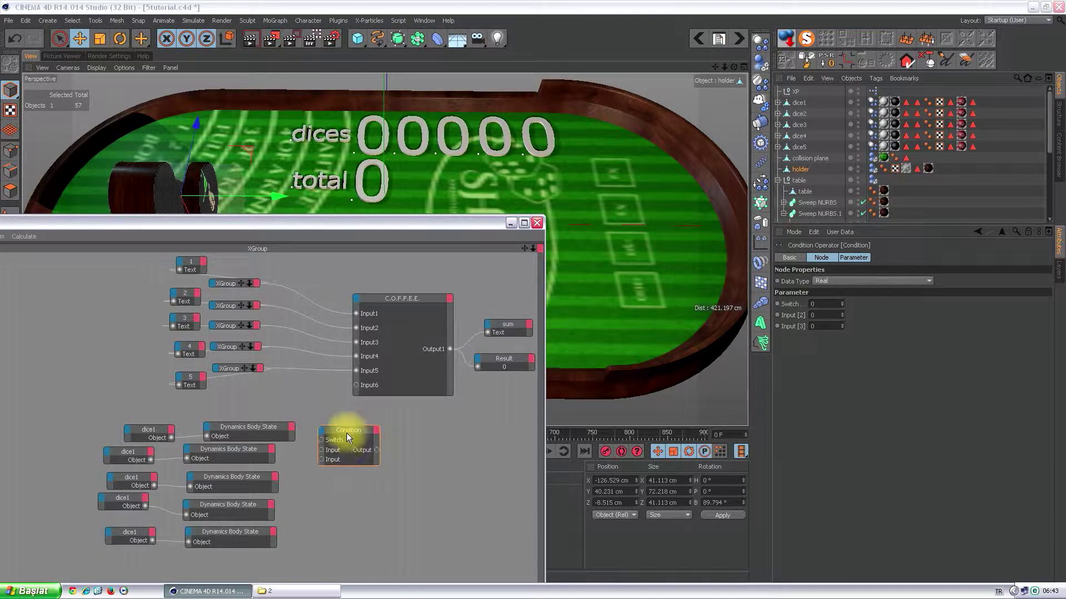
left_click_drag(348, 471, 350, 548)
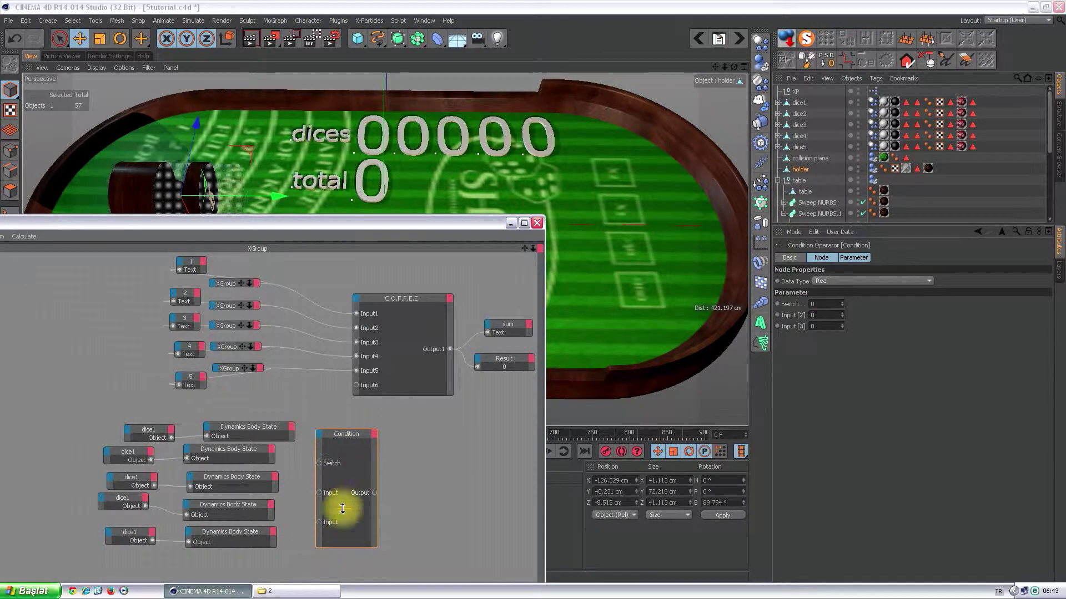
left_click(323, 441)
left_click(327, 443)
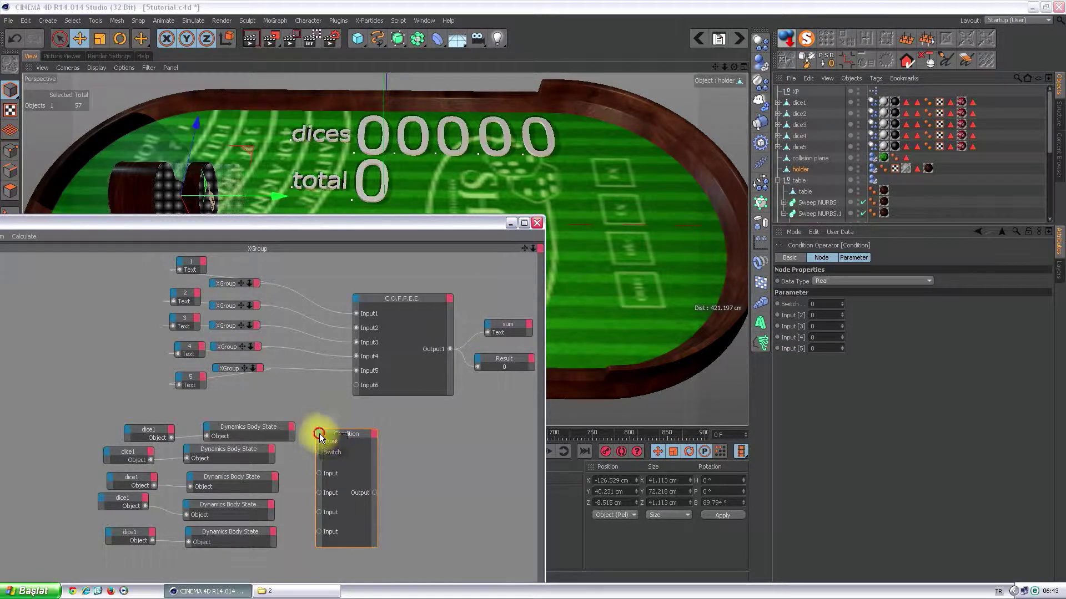
left_click(328, 440)
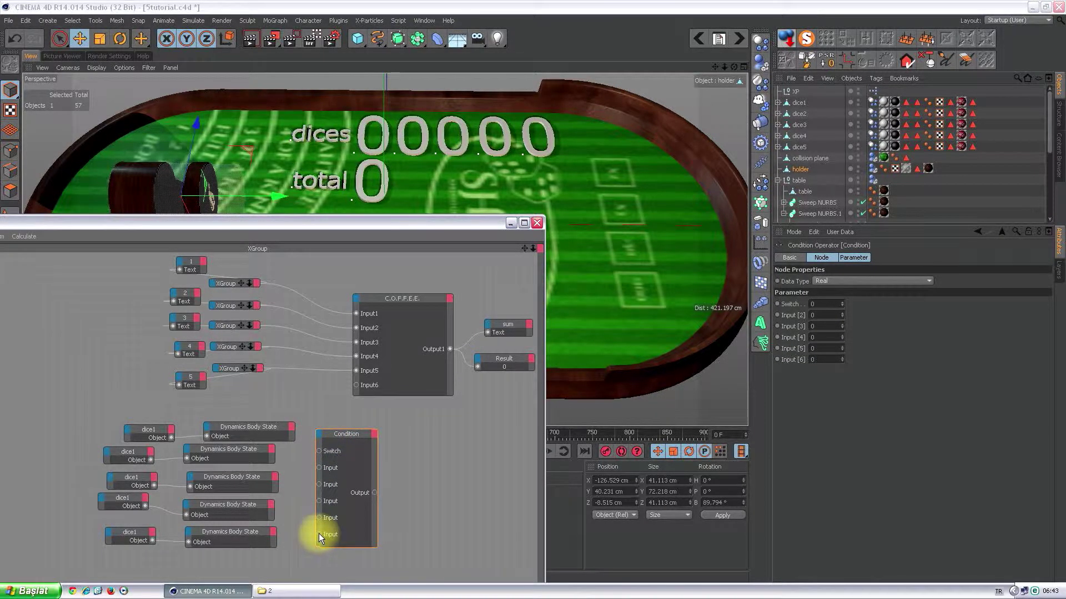
- Wire Linear Velocity outputs from the lower three Body State nodes into the Condition inputs
left_click(272, 531)
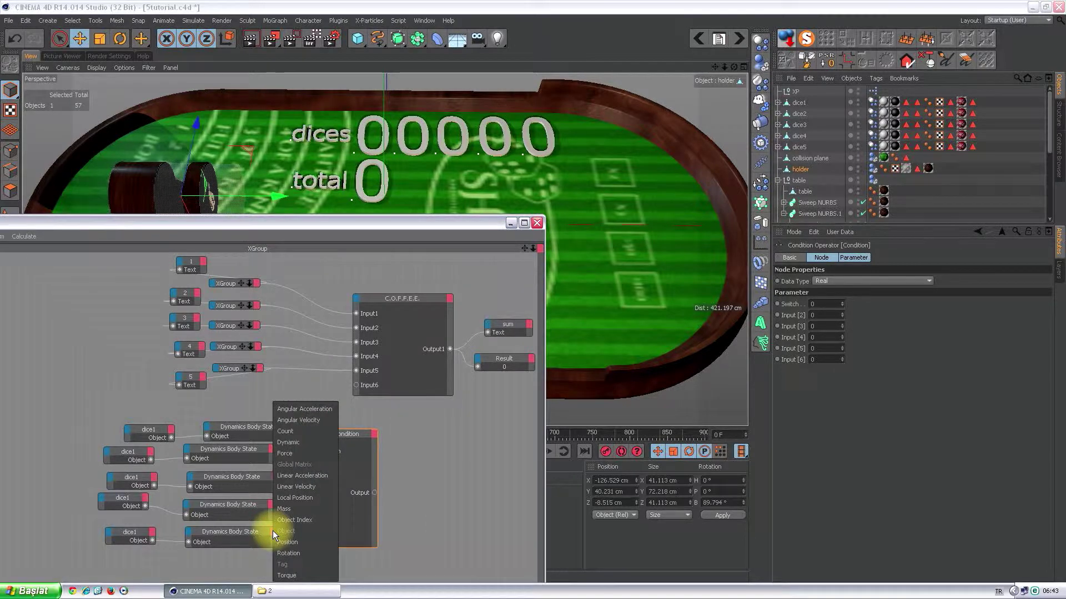
left_click(296, 486)
left_click_drag(273, 542, 319, 534)
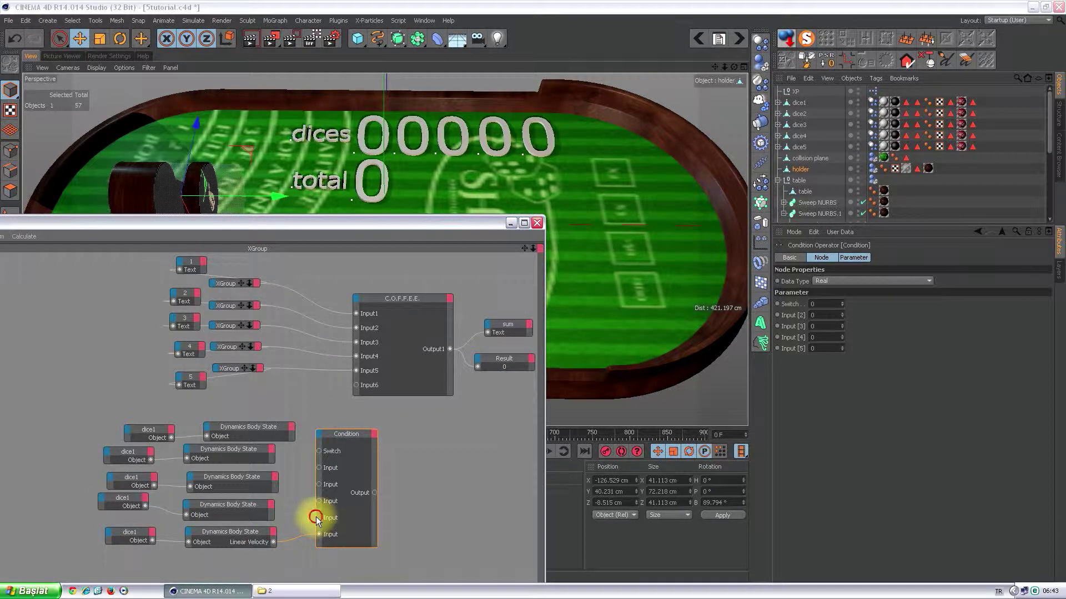
left_click(271, 505)
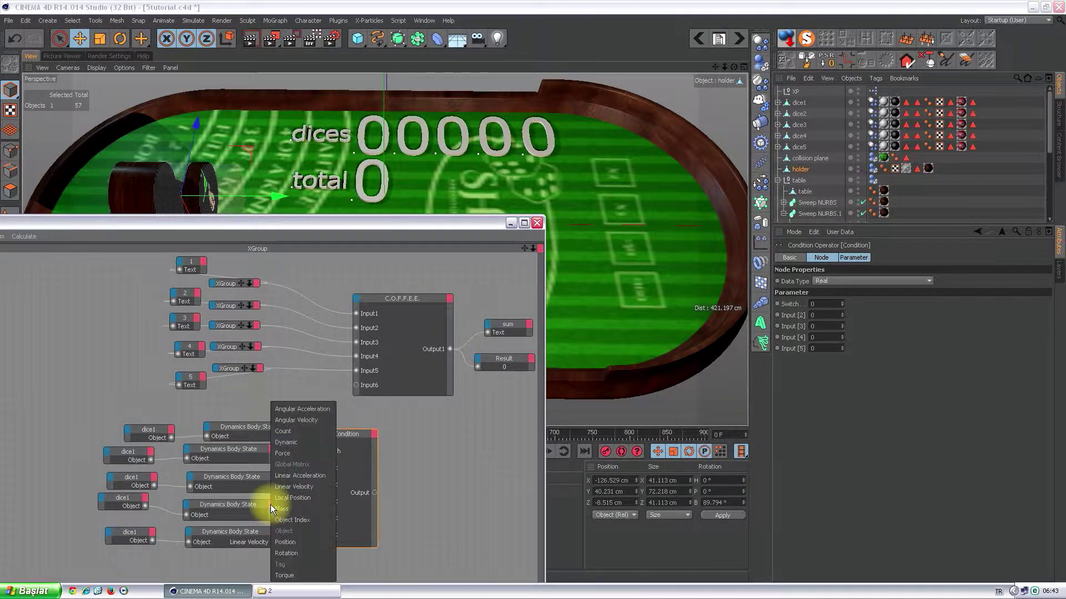
left_click(306, 488)
left_click_drag(271, 515, 326, 511)
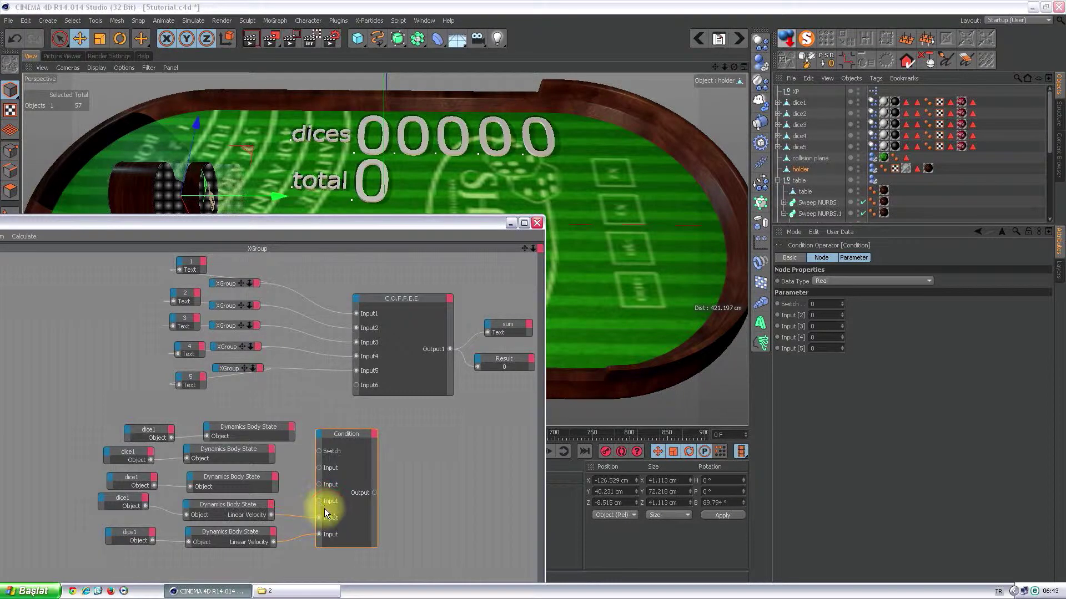
left_click(274, 475)
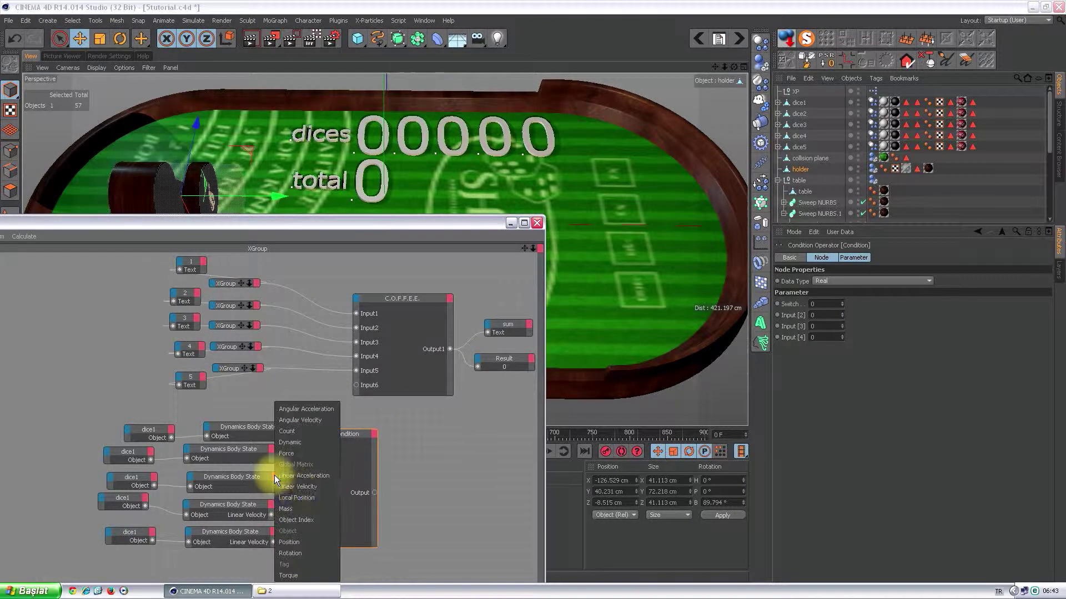
left_click(302, 483)
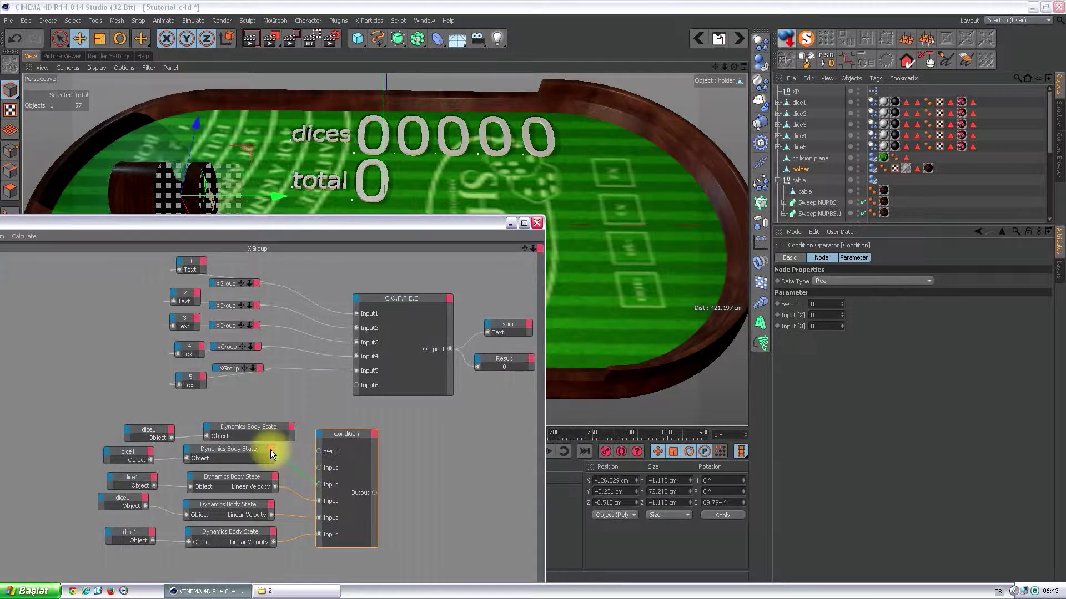
- Wire Linear Velocity from the top two Body State nodes into Condition, then tidy node positions
left_click(271, 450)
left_click(331, 467)
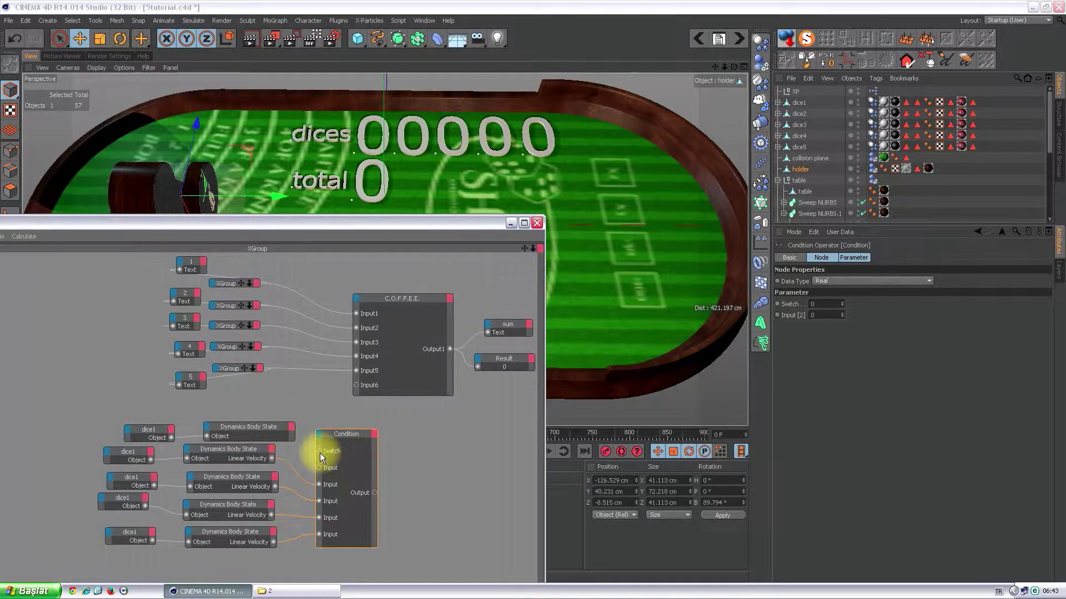
left_click(291, 427)
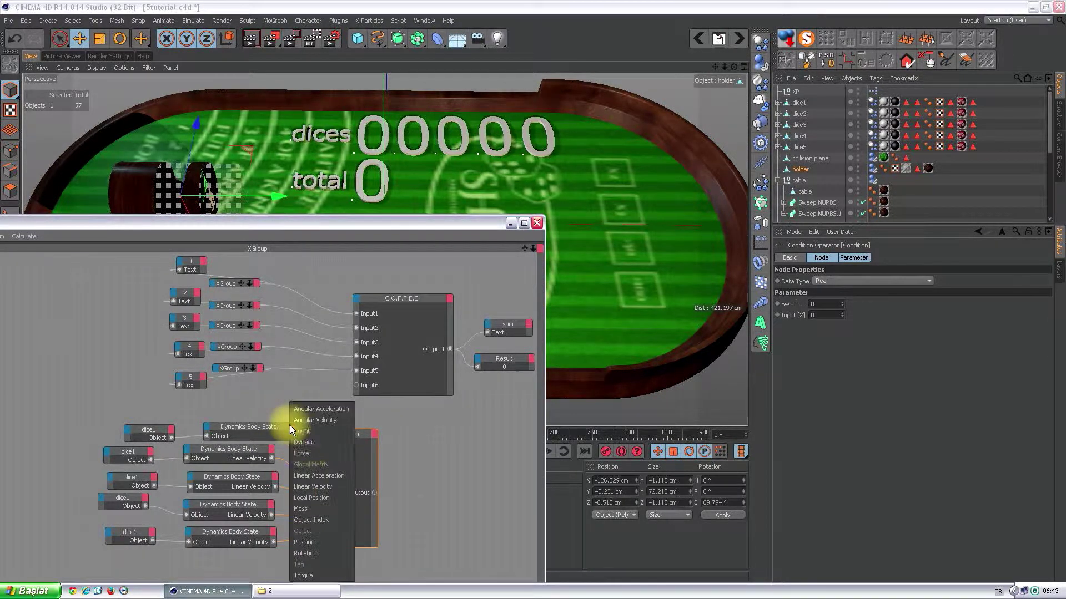
left_click(323, 485)
left_click_drag(244, 417, 228, 410)
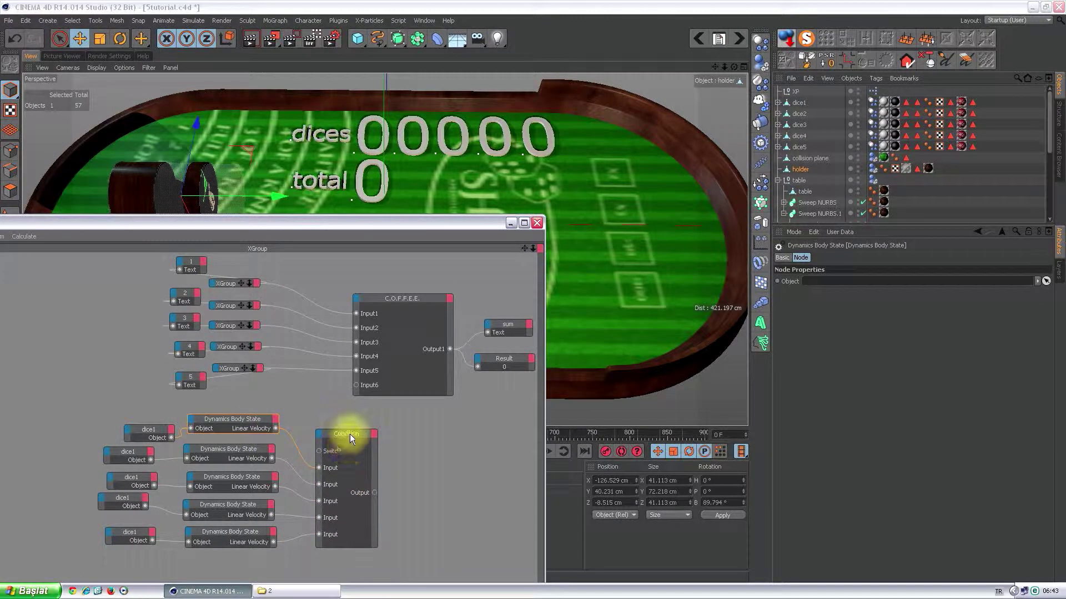
left_click_drag(349, 434, 329, 430)
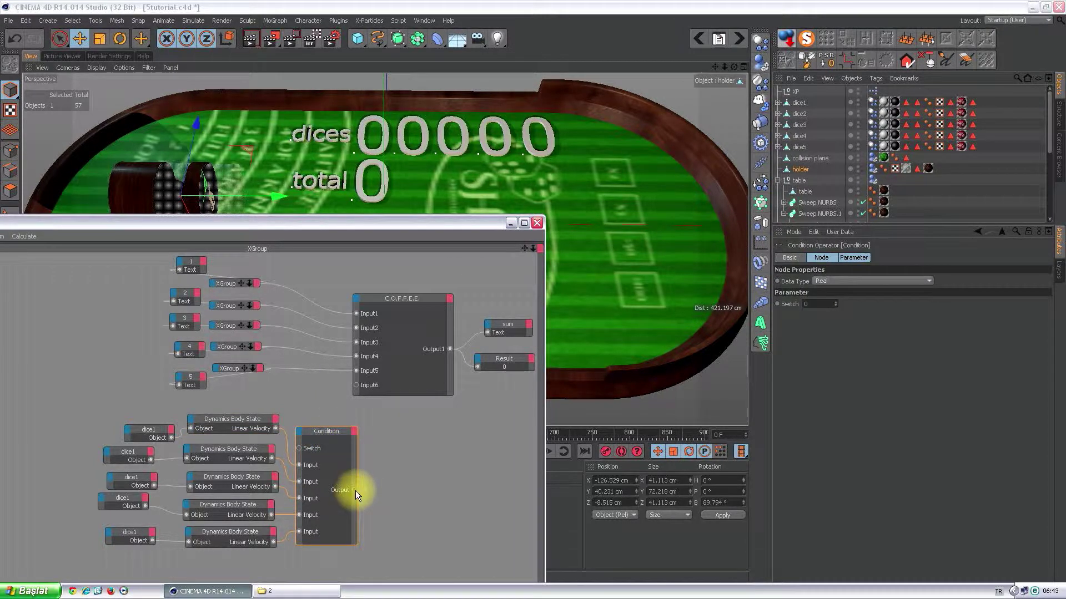
- Add C.O.F.F.E.E. Input6, delete the extra Input7, and connect the Condition output to Input6
left_click(356, 299)
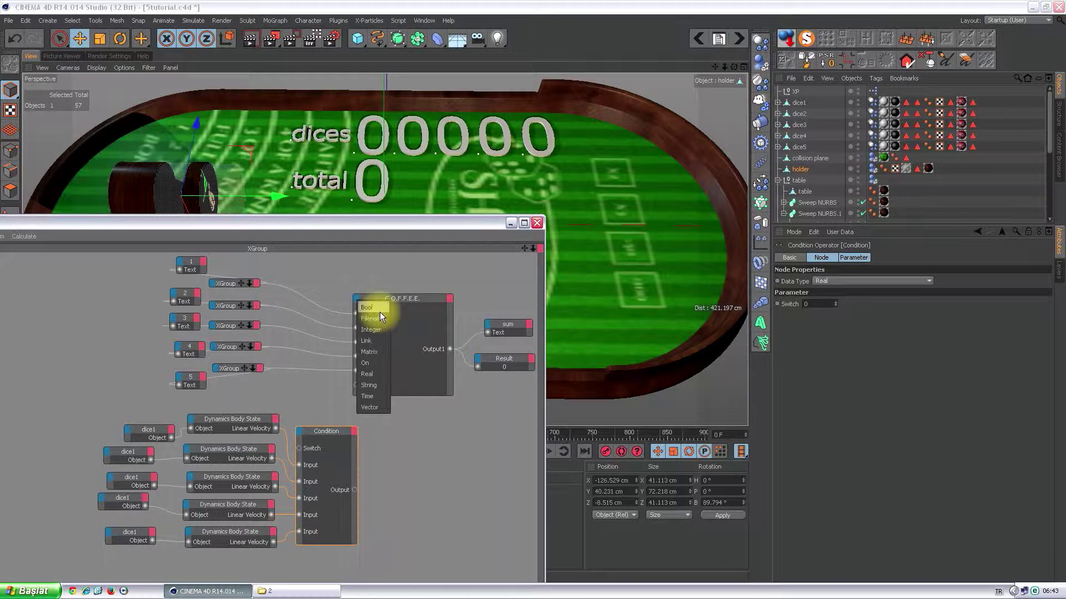
left_click(374, 373)
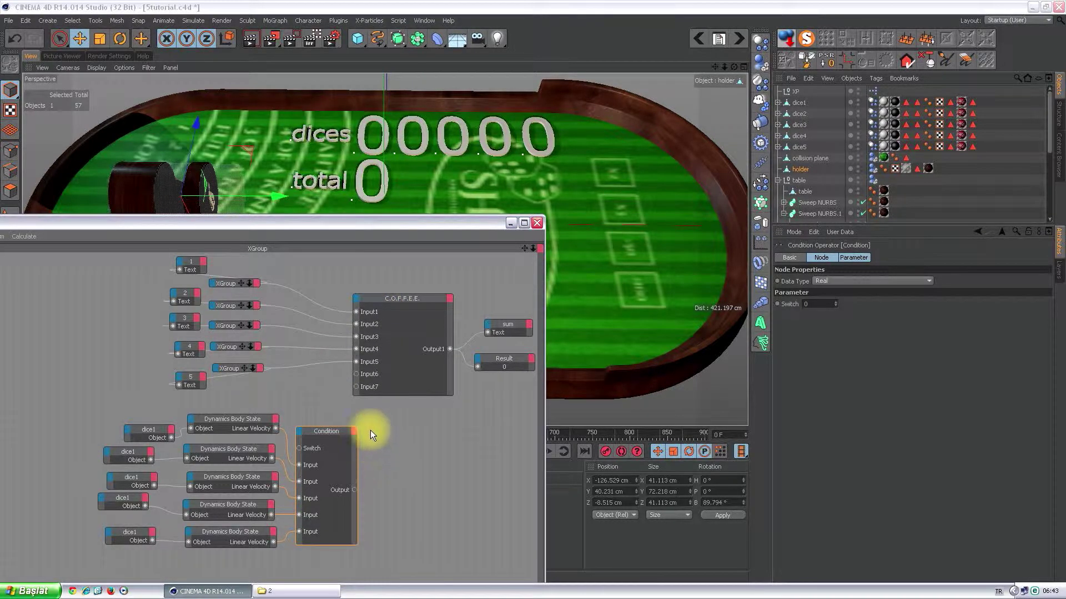
right_click(369, 387)
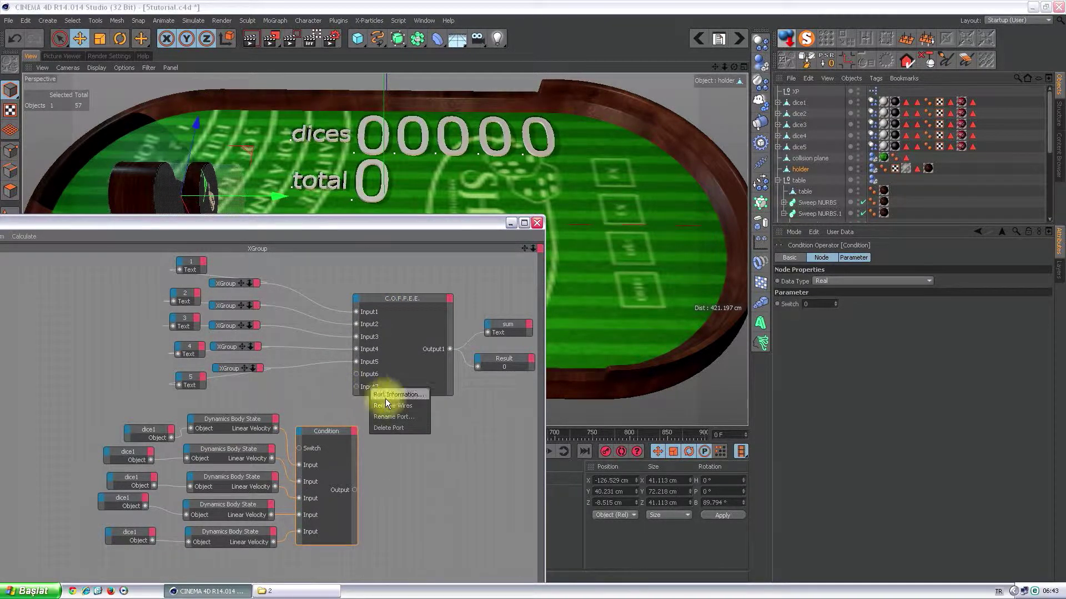
left_click(389, 425)
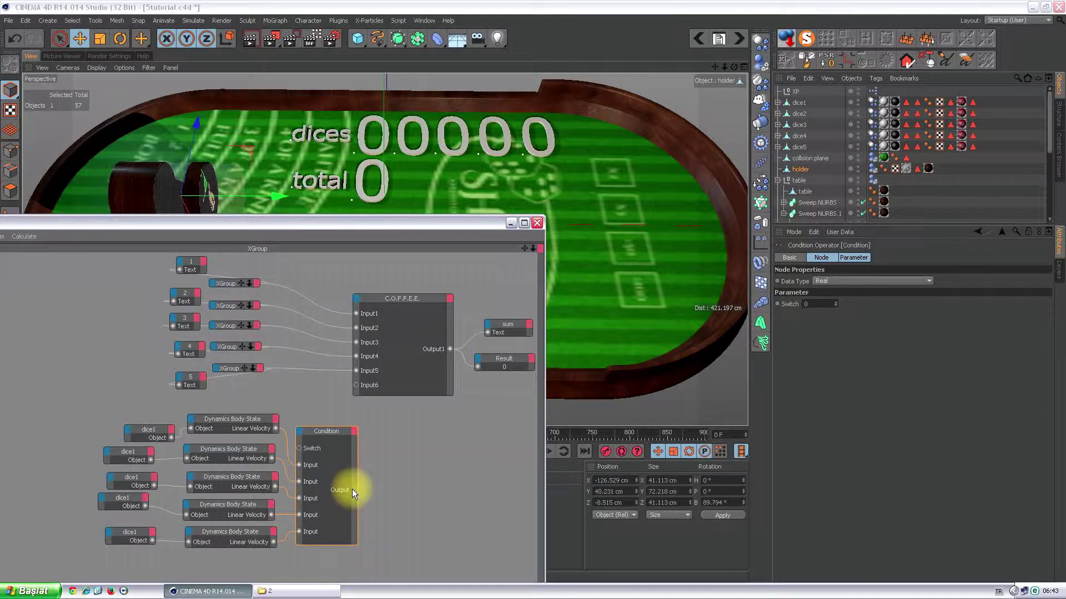
left_click(372, 448)
left_click_drag(361, 394, 355, 386)
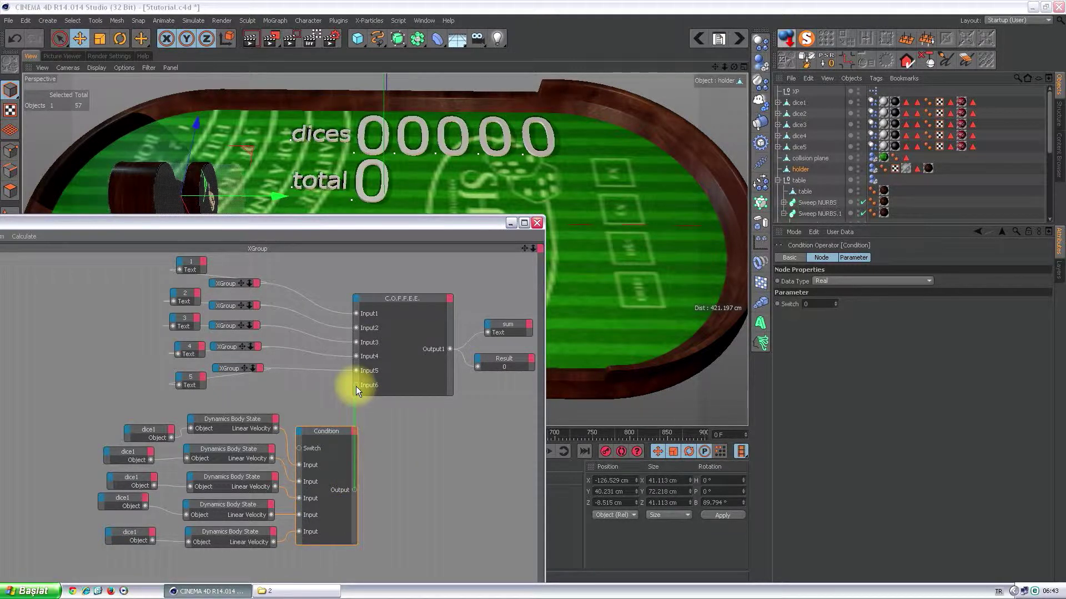
left_click(388, 370)
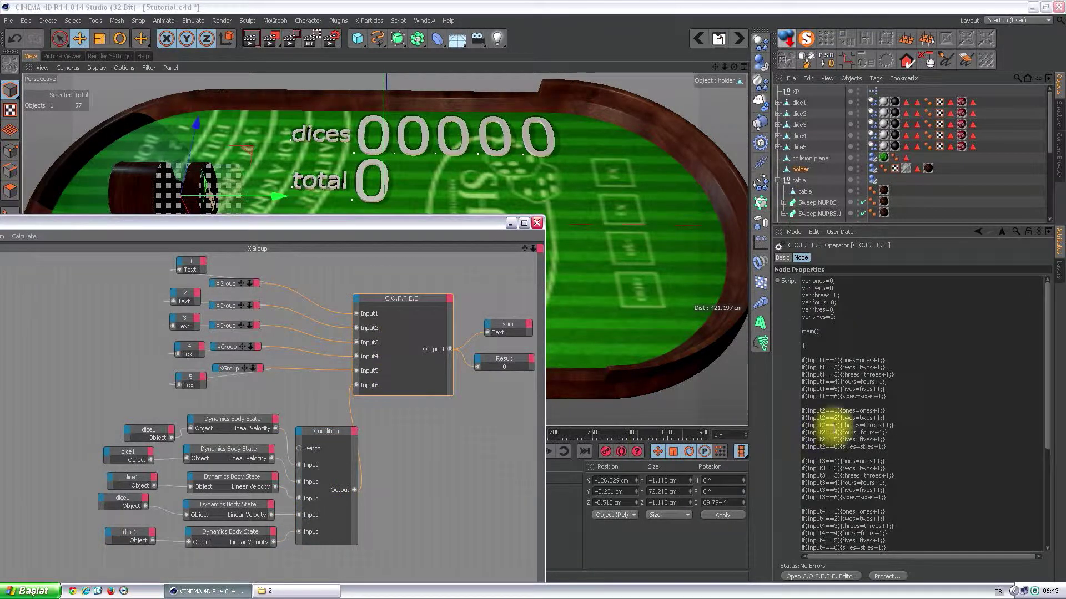
- Wrap the counting and Output1 lines in if(Input6<0.05){ … } and confirm it compiles
left_click(817, 348)
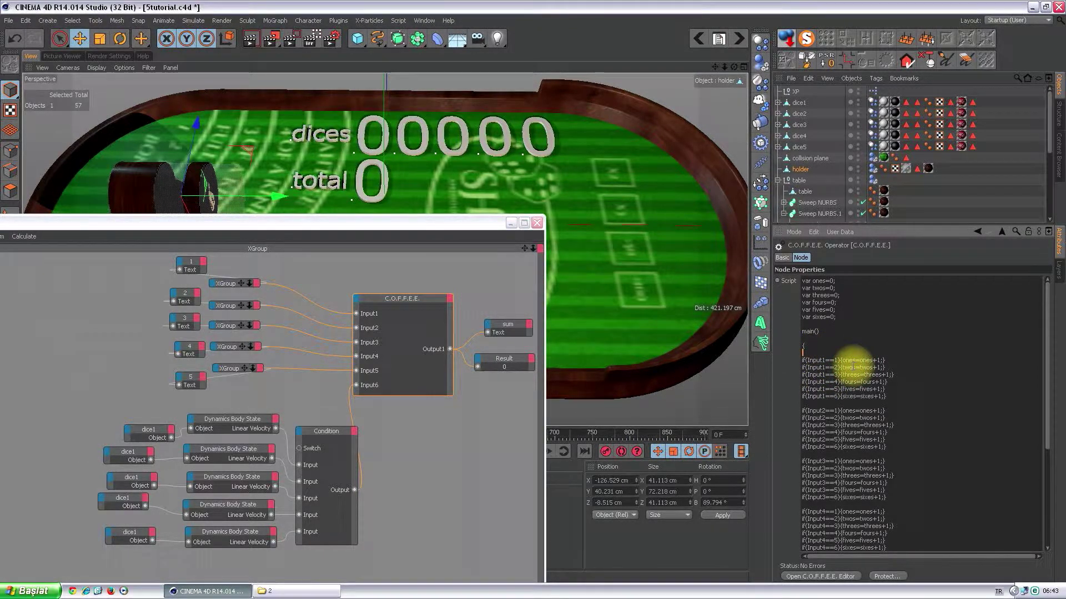
key("Return")
key("Return")
type("if(Input")
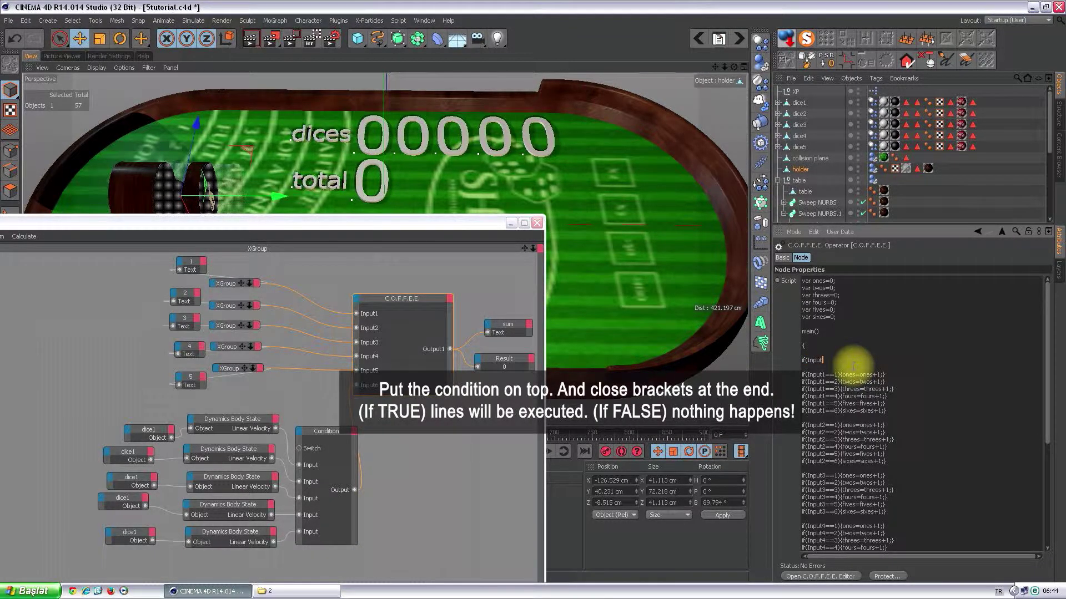
type("6<")
type("0.")
type("05")
type("){")
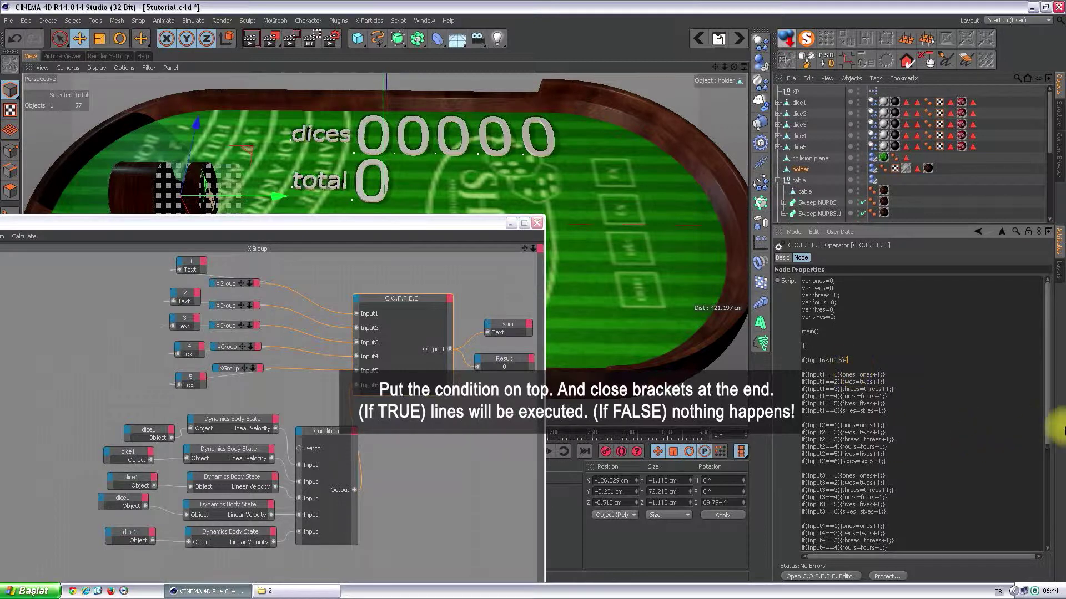
left_click_drag(1048, 404, 1048, 518)
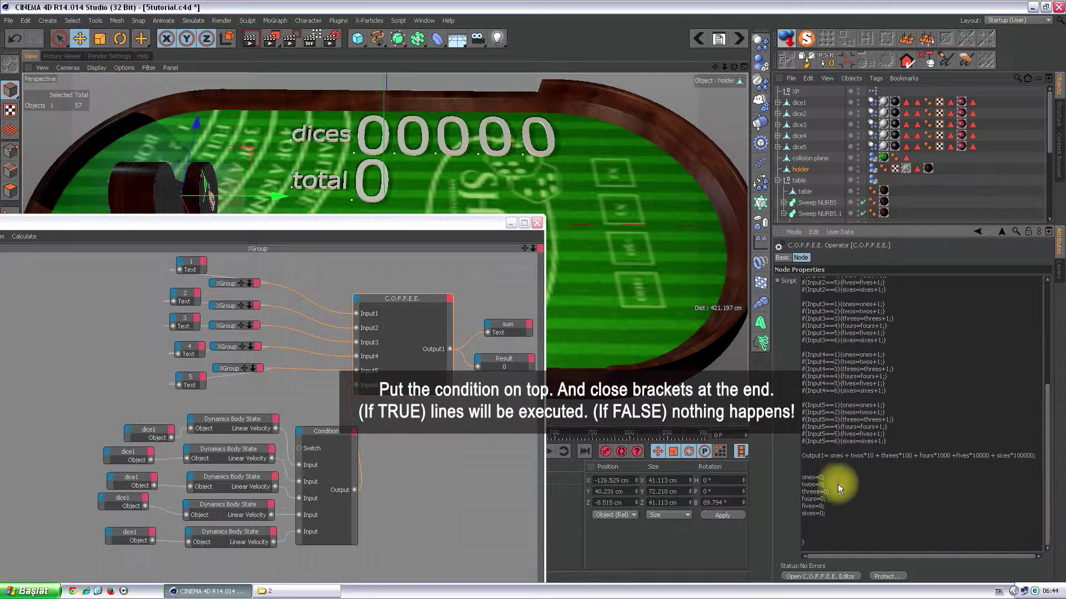
left_click(816, 470)
key("Return")
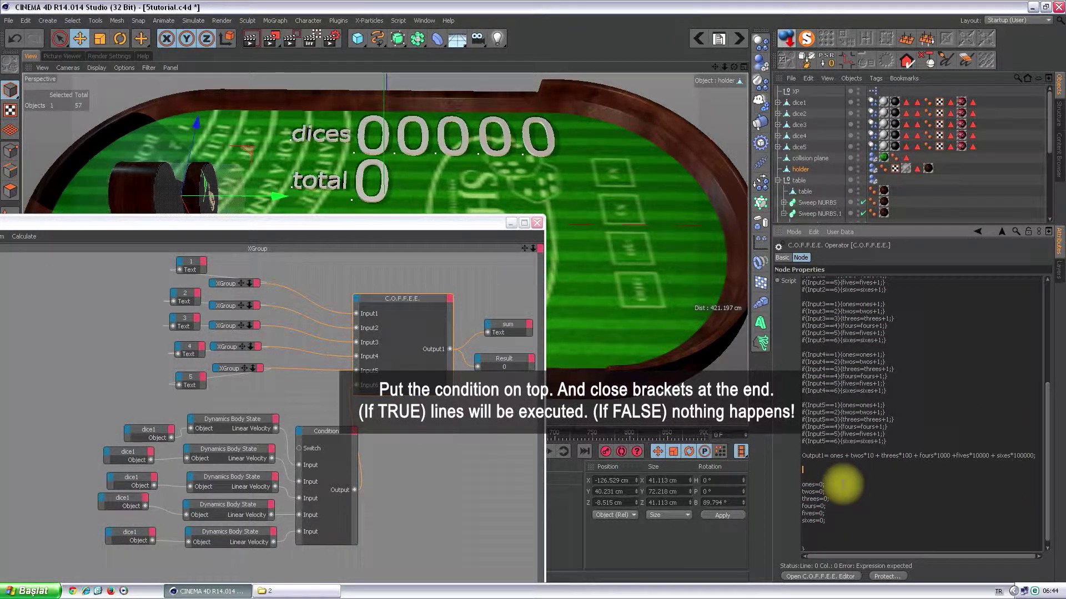
left_click(815, 575)
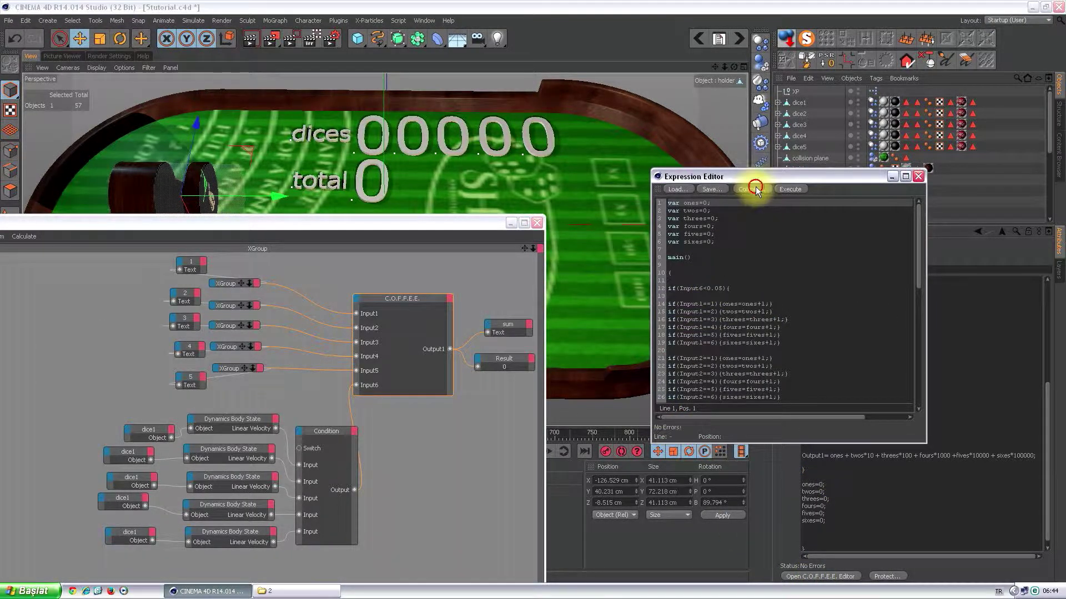
left_click(918, 176)
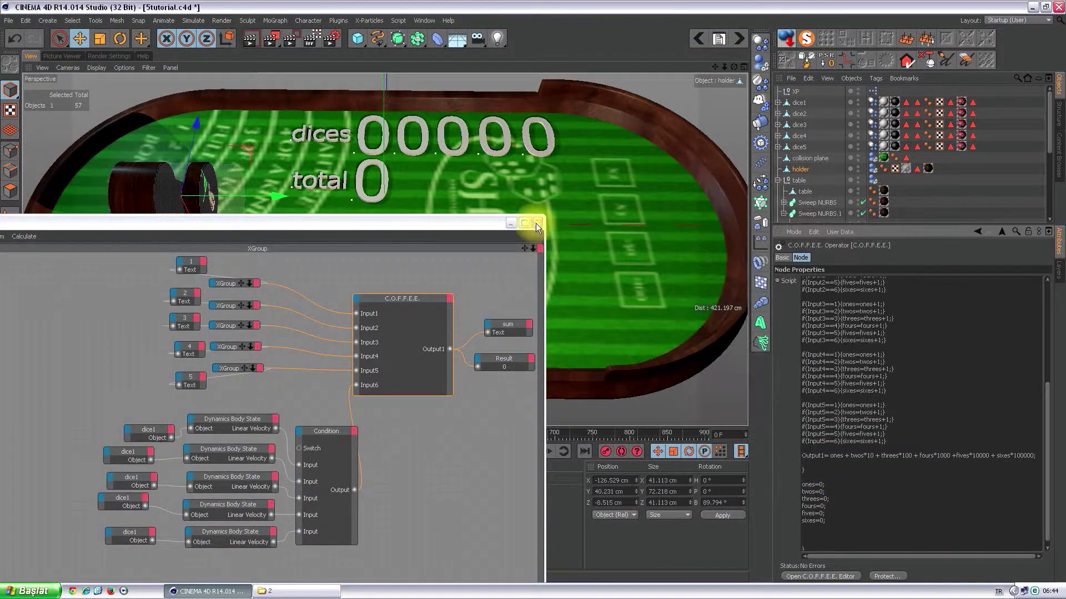
- Move the XPresso window aside and replay the roll from frame 0, settling on 14456 and 112001
left_click_drag(488, 227, 358, 298)
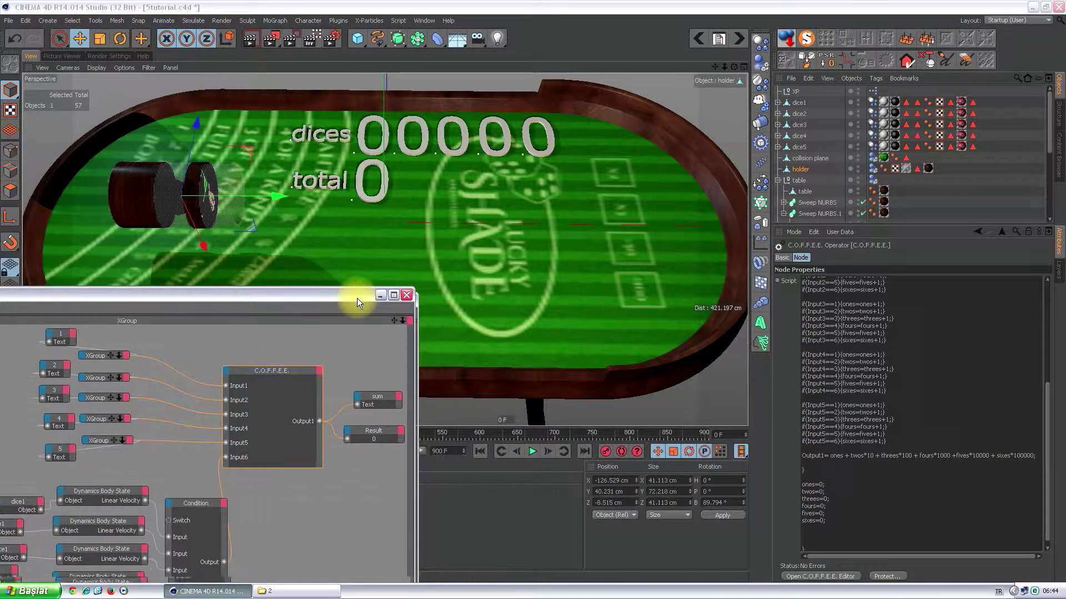
left_click(531, 452)
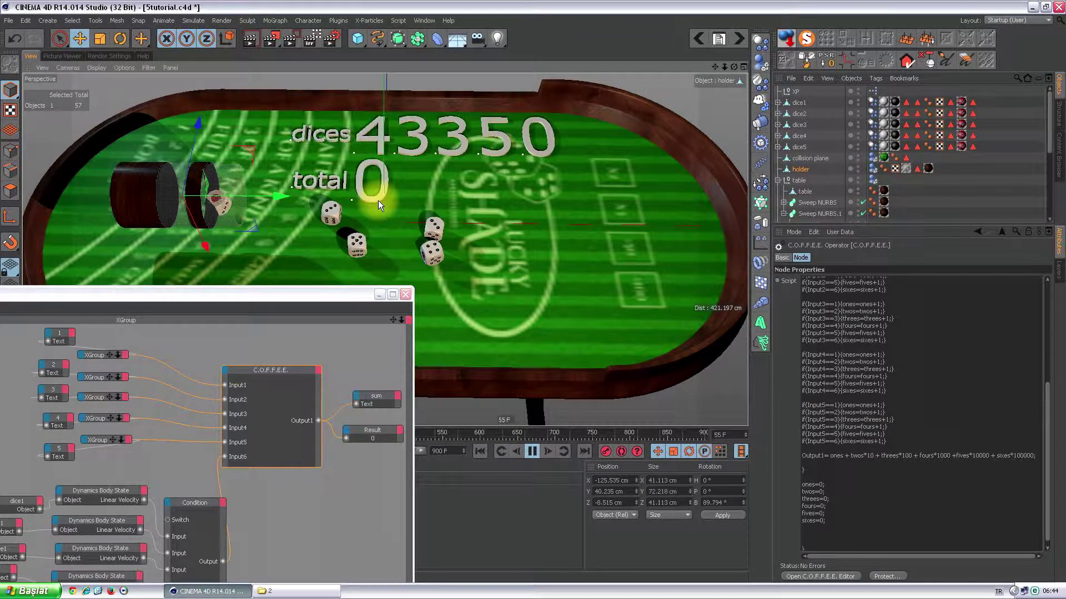
left_click(530, 449)
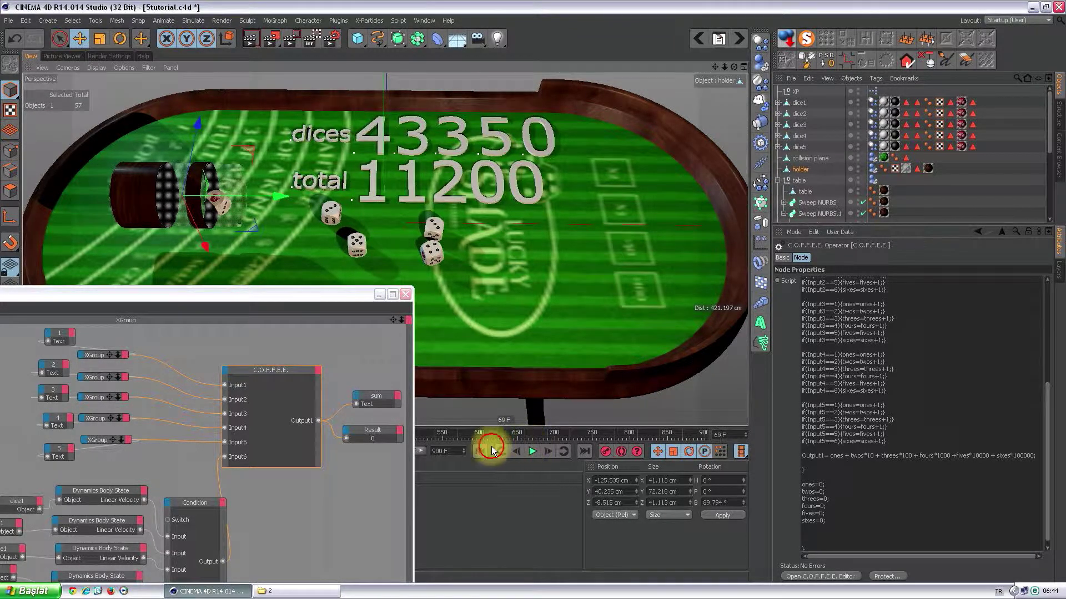
left_click(480, 451)
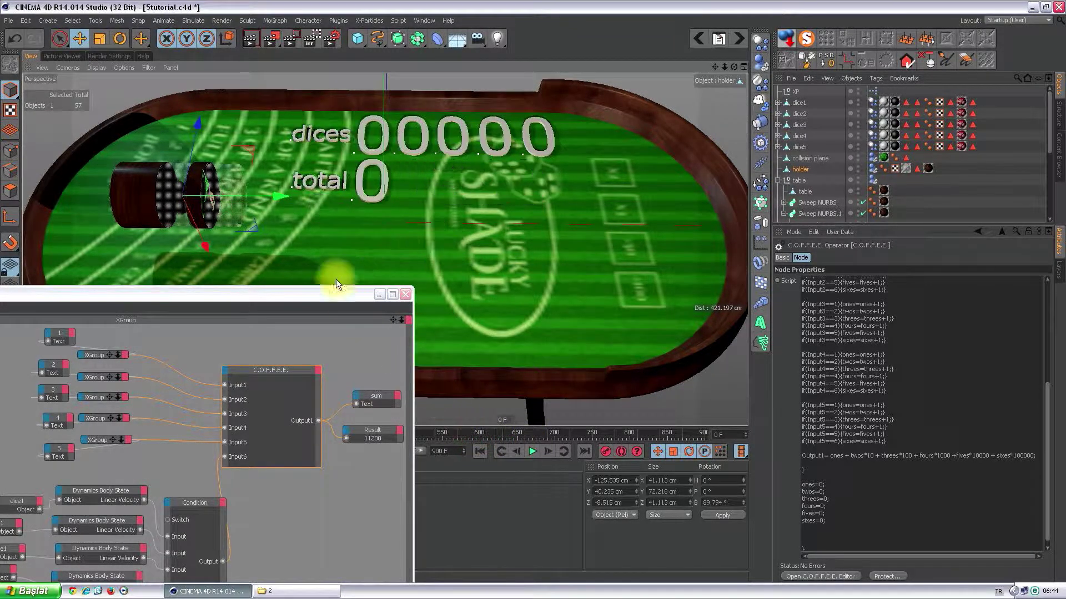
left_click(532, 451)
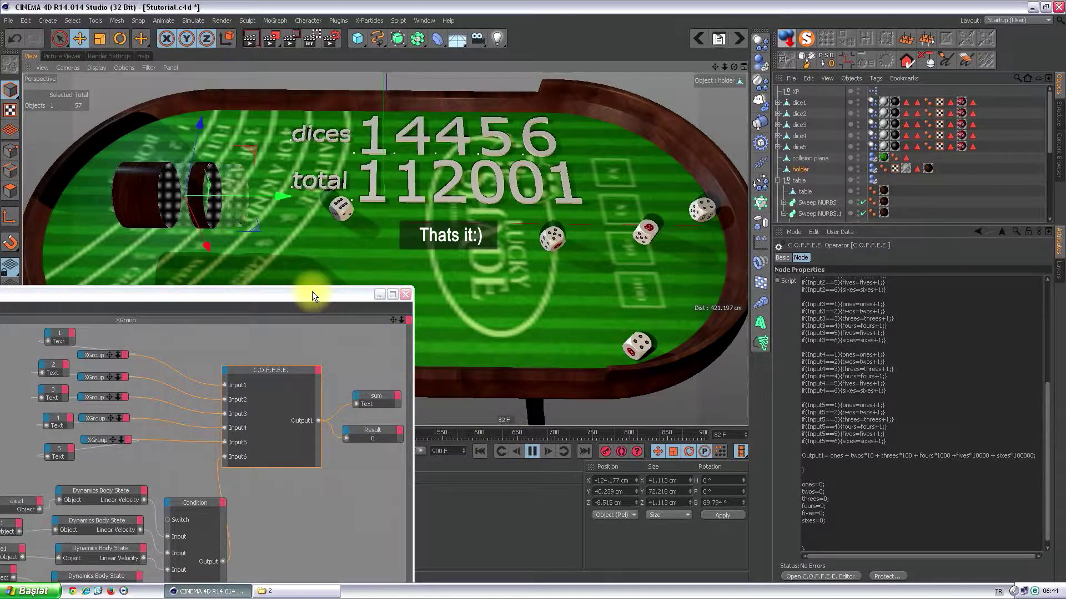
- Center the XPresso graph and box-select the dice Object, Dynamics Body State and Condition nodes
mouse_move(312, 292)
left_mouse_down()
mouse_move(504, 231)
mouse_move(605, 106)
left_mouse_up()
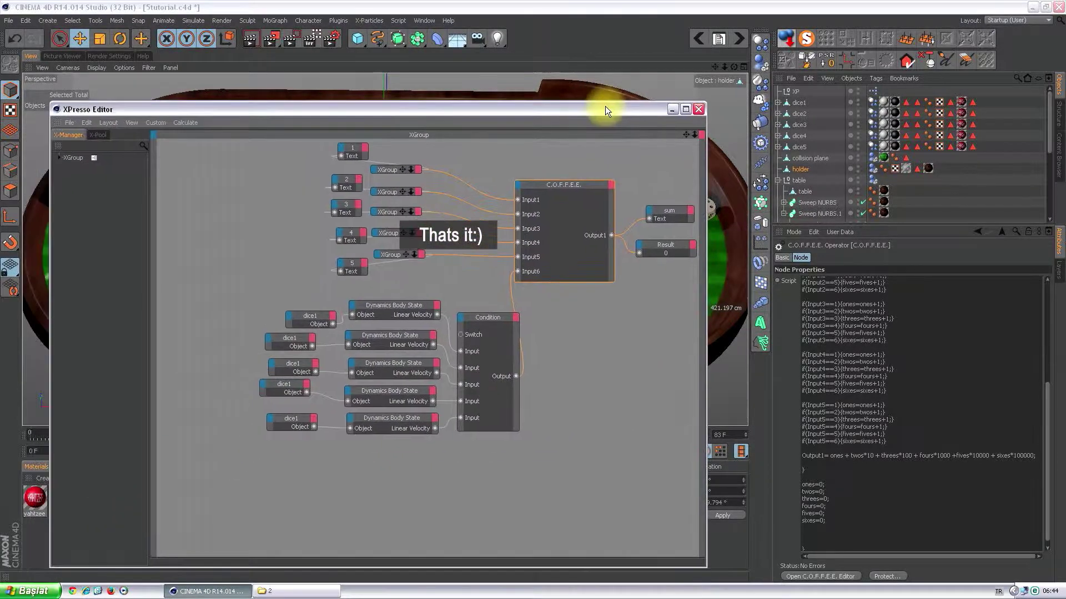
left_click_drag(545, 472, 268, 305)
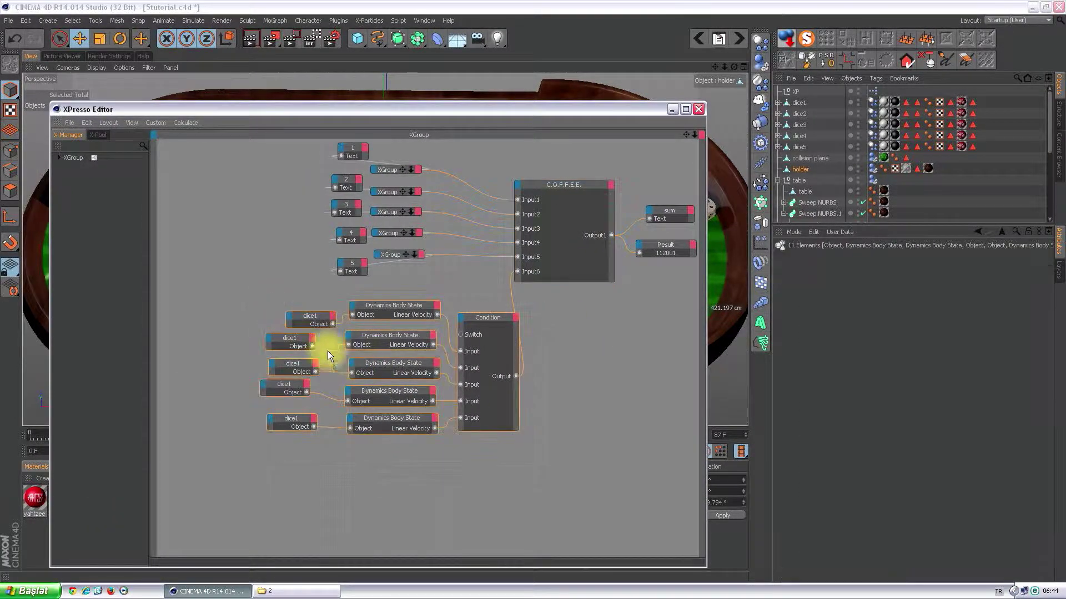